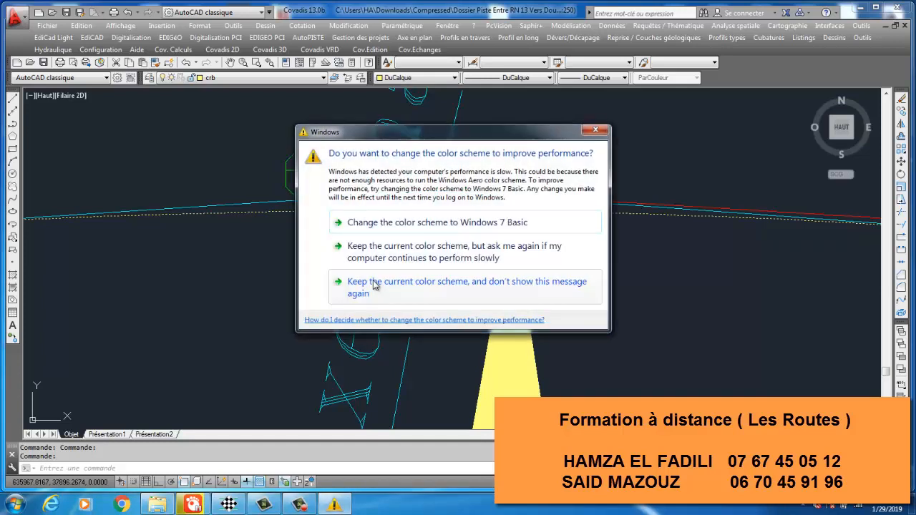
Dismiss the Windows color scheme prompt and the ARX command exception messages to return to the drawing
{"action": "left_click", "coordinate": [593, 135]}
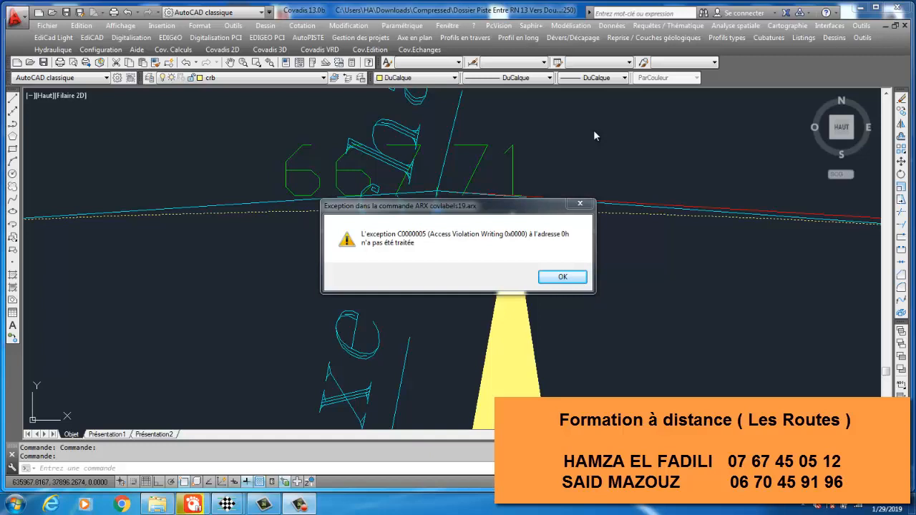
{"action": "left_click", "coordinate": [586, 206]}
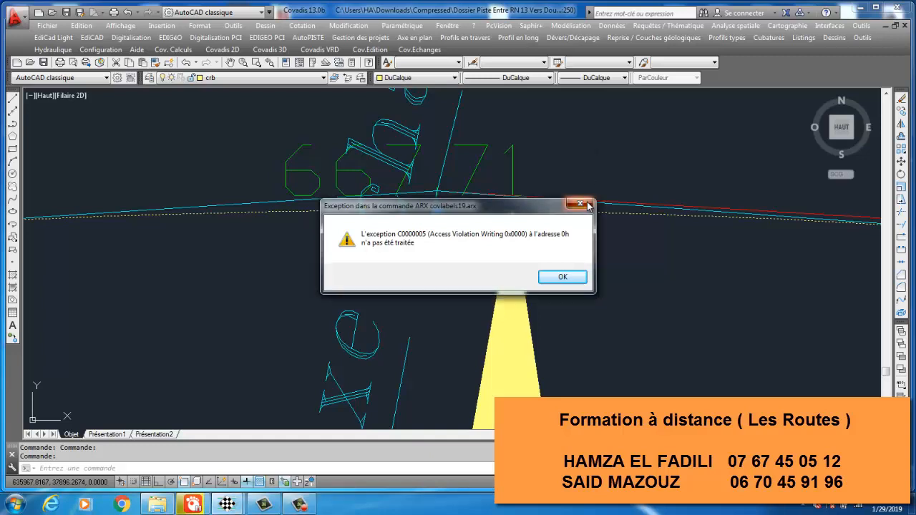
{"action": "left_click", "coordinate": [557, 277]}
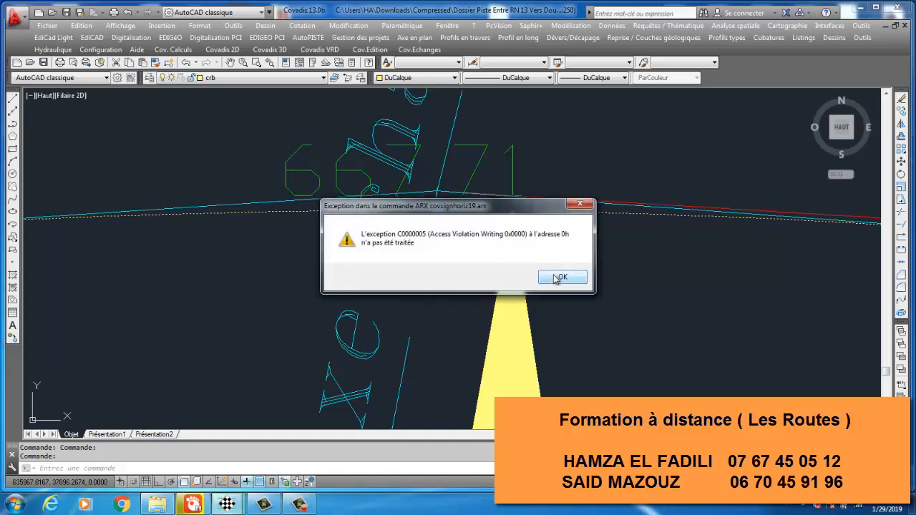
{"action": "left_click", "coordinate": [557, 278]}
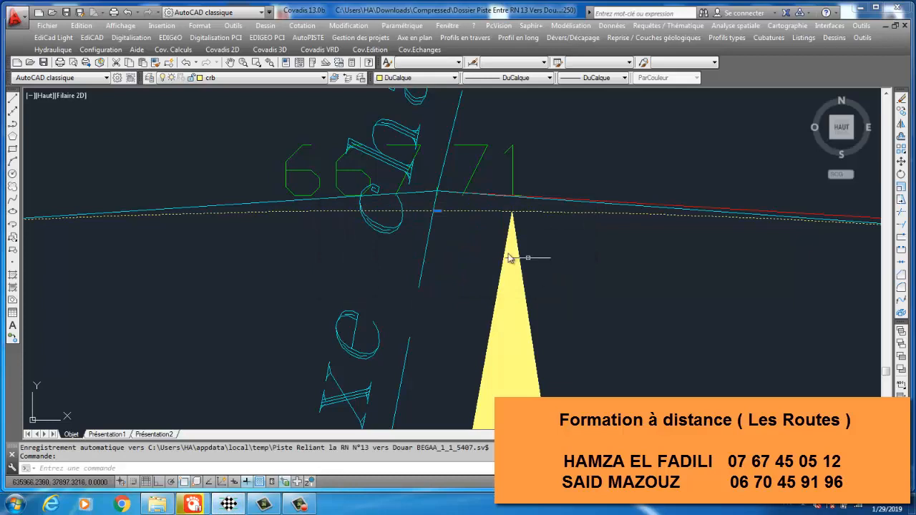
Select the polyline on the axe sommet layer near the axe chaaba crossing and examine its vertices along the road
{"action": "scroll", "coordinate": [458, 201], "scroll_direction": "up", "scroll_amount": 5}
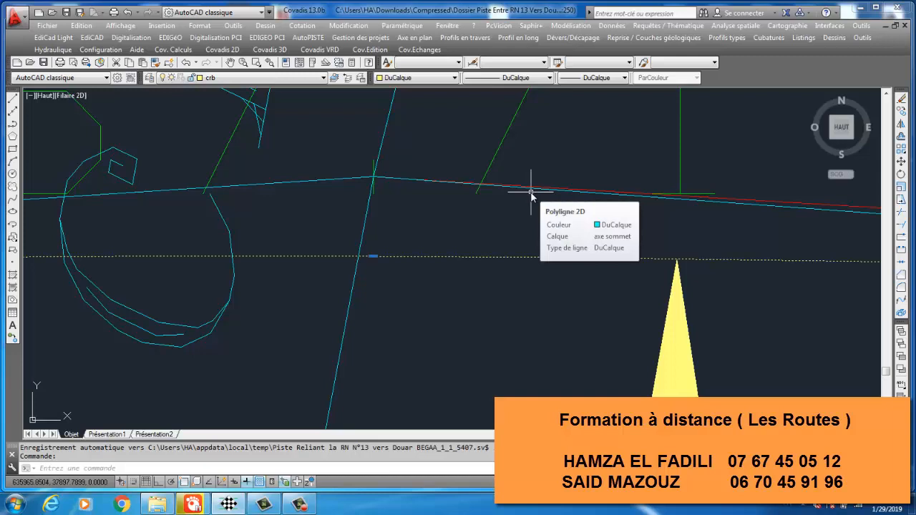
{"action": "left_click", "coordinate": [377, 178]}
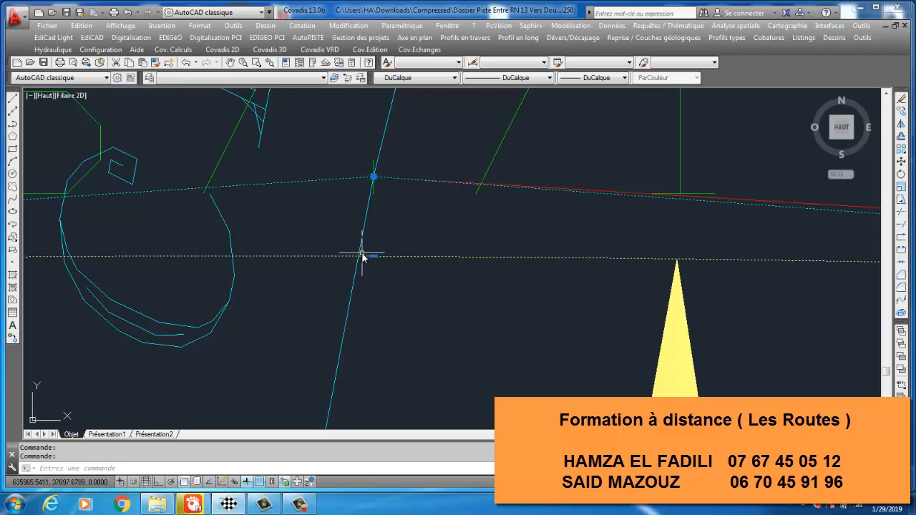
{"action": "scroll", "coordinate": [366, 260], "scroll_direction": "down", "scroll_amount": 4}
{"action": "scroll", "coordinate": [367, 259], "scroll_direction": "down", "scroll_amount": 4}
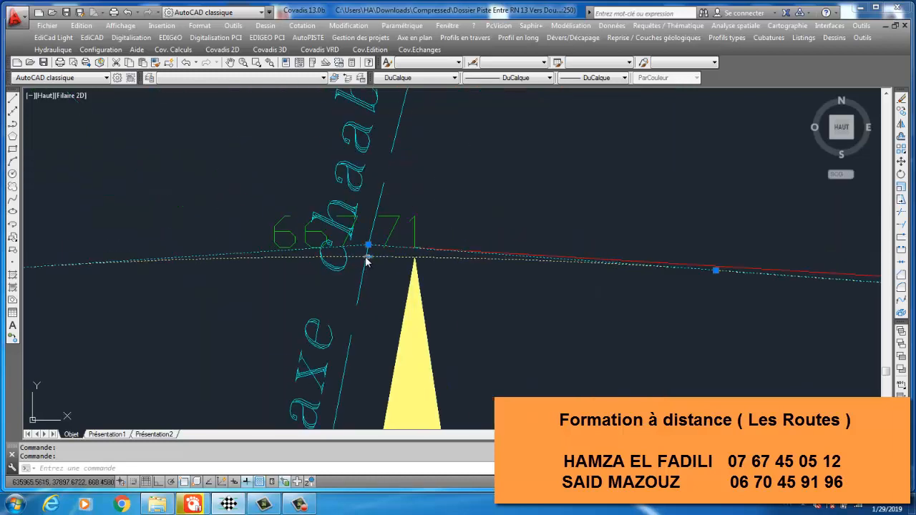
{"action": "middle_click_drag", "start_coordinate": [398, 192], "coordinate": [517, 163]}
{"action": "middle_click_drag", "start_coordinate": [526, 198], "coordinate": [306, 212]}
{"action": "middle_click_drag", "start_coordinate": [519, 215], "coordinate": [93, 210]}
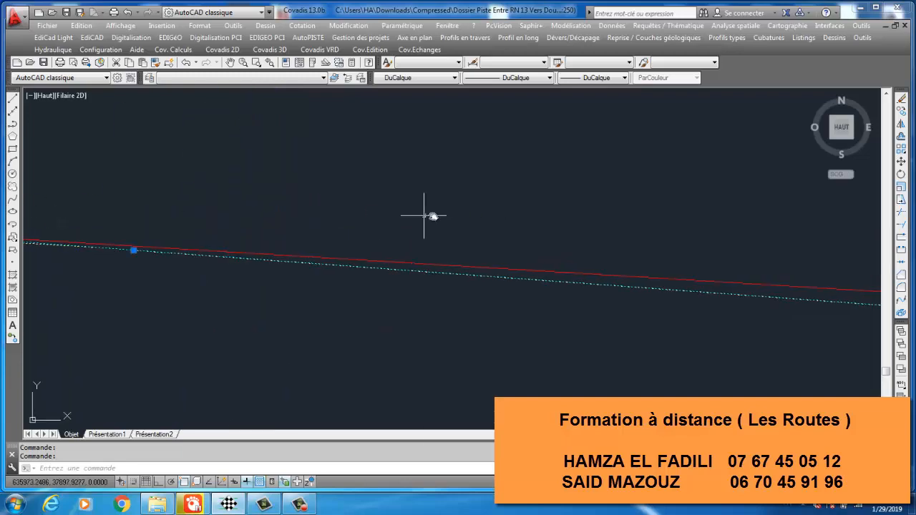
{"action": "middle_click_drag", "start_coordinate": [432, 216], "coordinate": [46, 180]}
{"action": "scroll", "coordinate": [264, 195], "scroll_direction": "down", "scroll_amount": 6}
{"action": "middle_click_drag", "start_coordinate": [263, 195], "coordinate": [829, 287]}
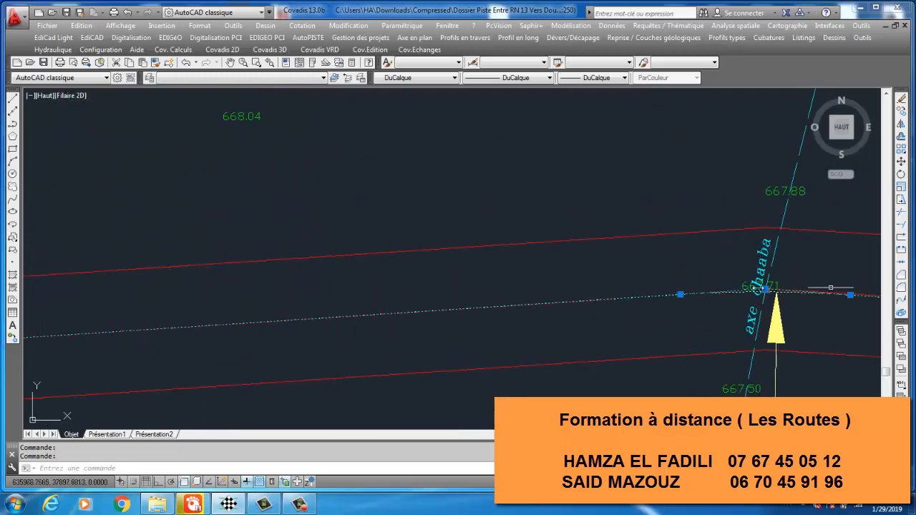
{"action": "middle_click_drag", "start_coordinate": [666, 267], "coordinate": [631, 213]}
{"action": "scroll", "coordinate": [654, 213], "scroll_direction": "up", "scroll_amount": 2}
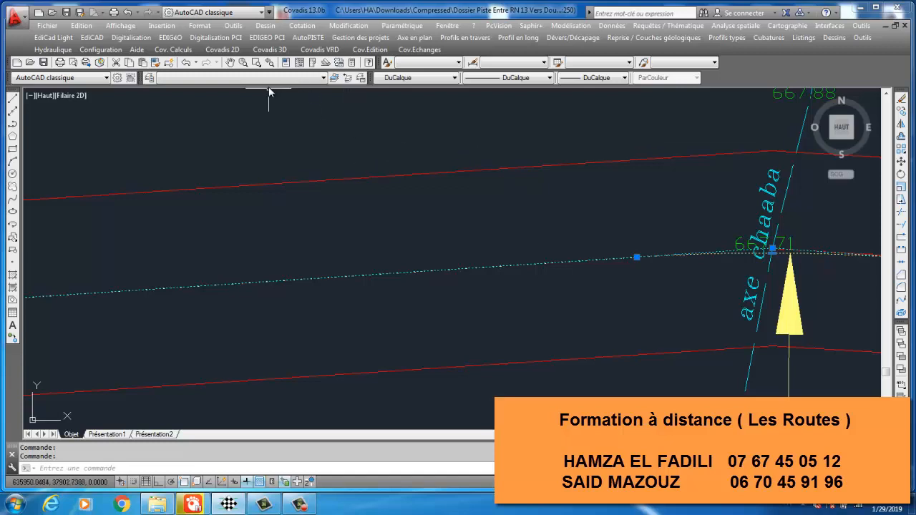
Load the POI.LSP application from the Commande LMTI folder and close the application loader
{"action": "left_click", "coordinate": [233, 27]}
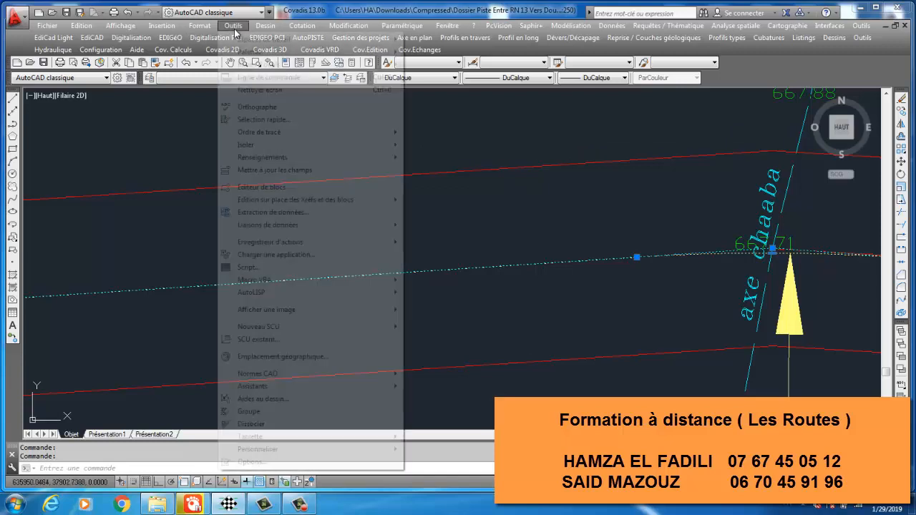
{"action": "left_click", "coordinate": [283, 257]}
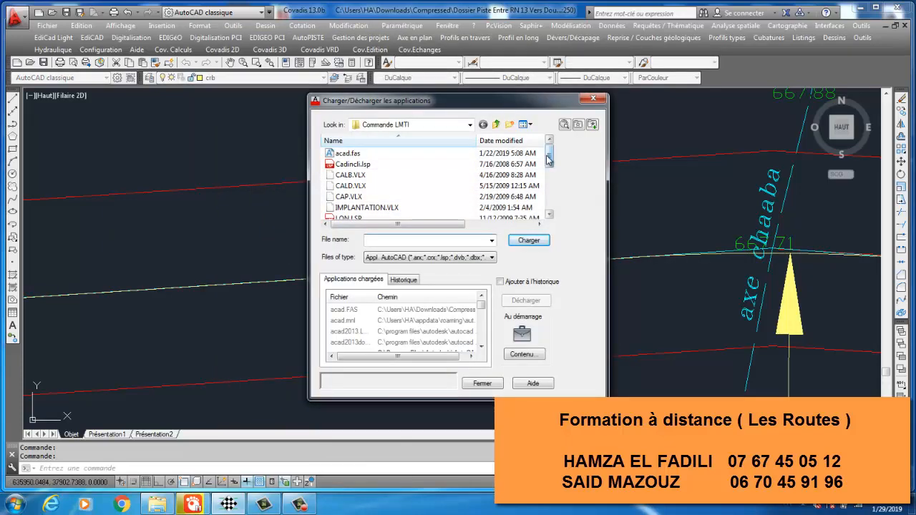
{"action": "left_click_drag", "start_coordinate": [548, 155], "coordinate": [538, 197]}
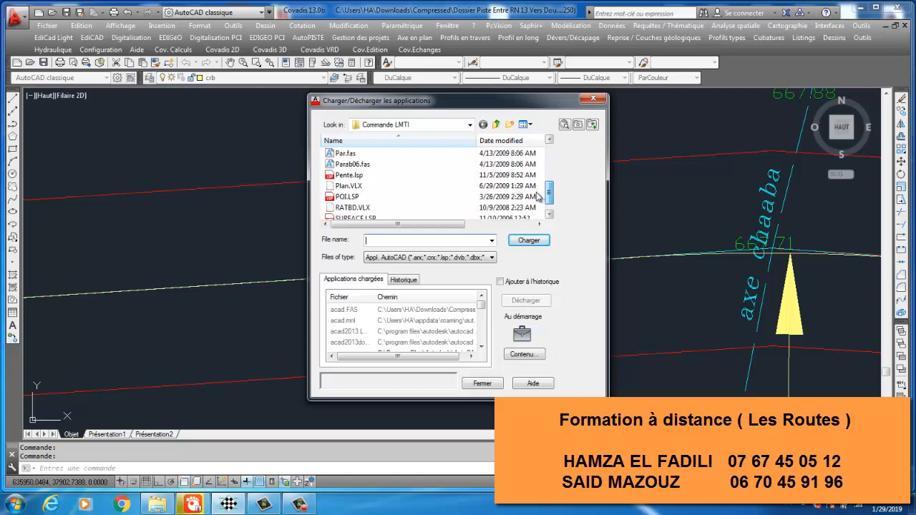
{"action": "left_click", "coordinate": [409, 197]}
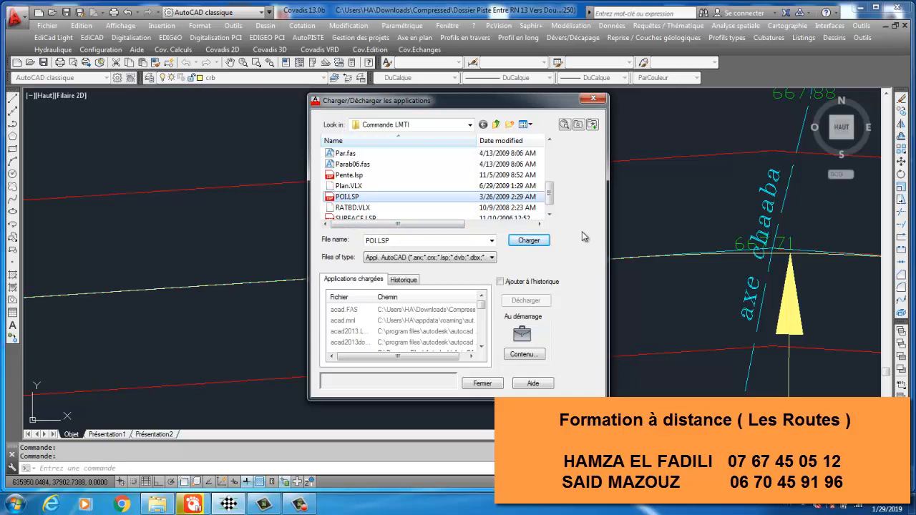
{"action": "left_click", "coordinate": [529, 240]}
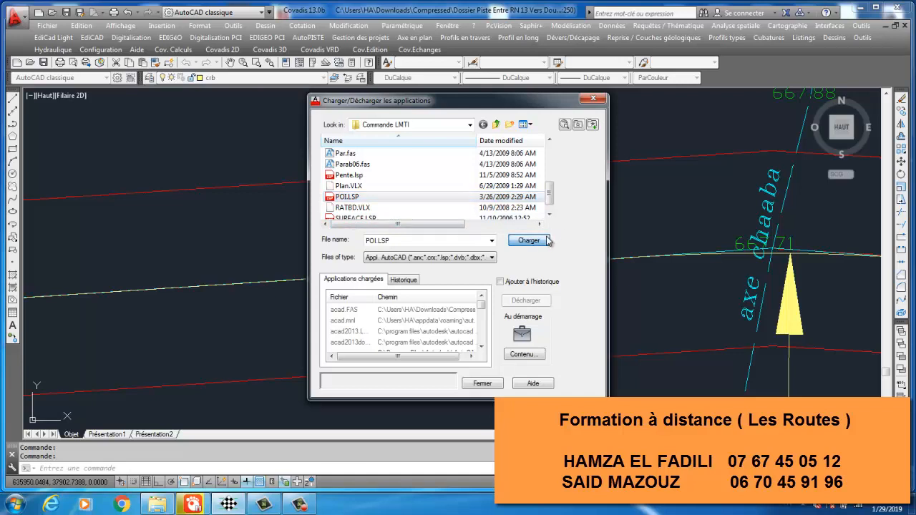
{"action": "left_click", "coordinate": [496, 380]}
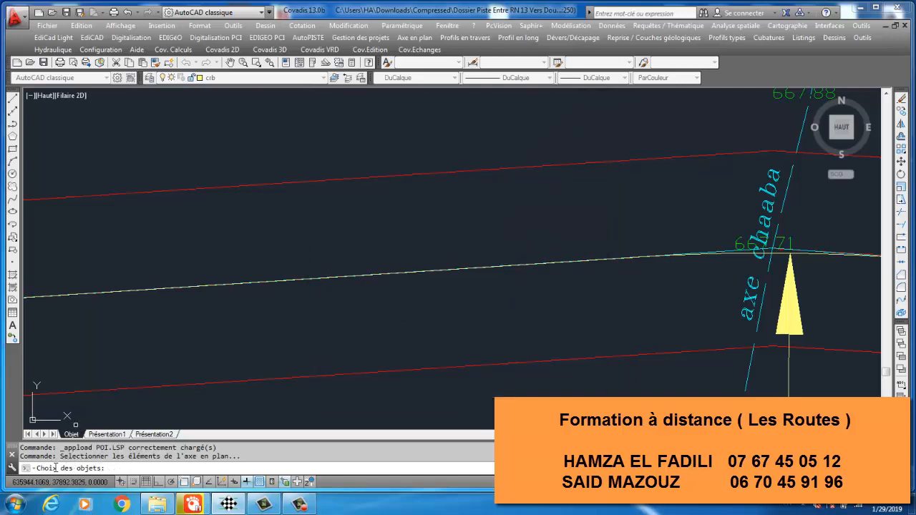
Select the cyan axis polyline near the axe chaaba crossing as the plan axis element and confirm the selection
{"action": "scroll", "coordinate": [153, 352], "scroll_direction": "down", "scroll_amount": 1}
{"action": "scroll", "coordinate": [153, 351], "scroll_direction": "down", "scroll_amount": 1}
{"action": "middle_click_drag", "start_coordinate": [208, 332], "coordinate": [511, 329]}
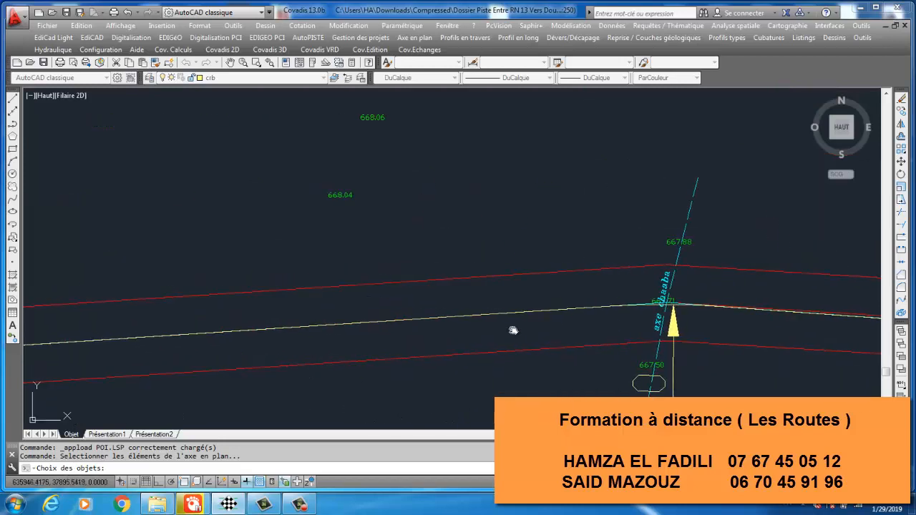
{"action": "scroll", "coordinate": [656, 315], "scroll_direction": "up", "scroll_amount": 5}
{"action": "scroll", "coordinate": [659, 304], "scroll_direction": "up", "scroll_amount": 6}
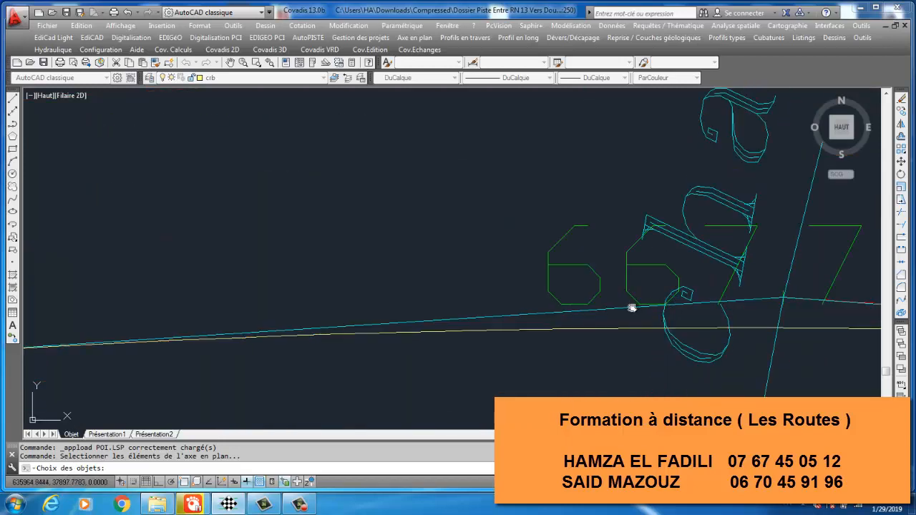
{"action": "scroll", "coordinate": [542, 275], "scroll_direction": "up", "scroll_amount": 2}
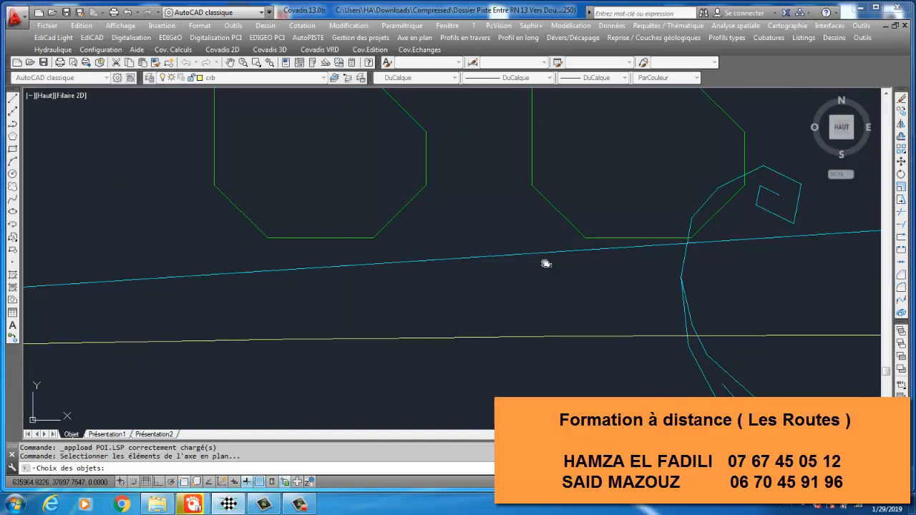
{"action": "left_click", "coordinate": [498, 257]}
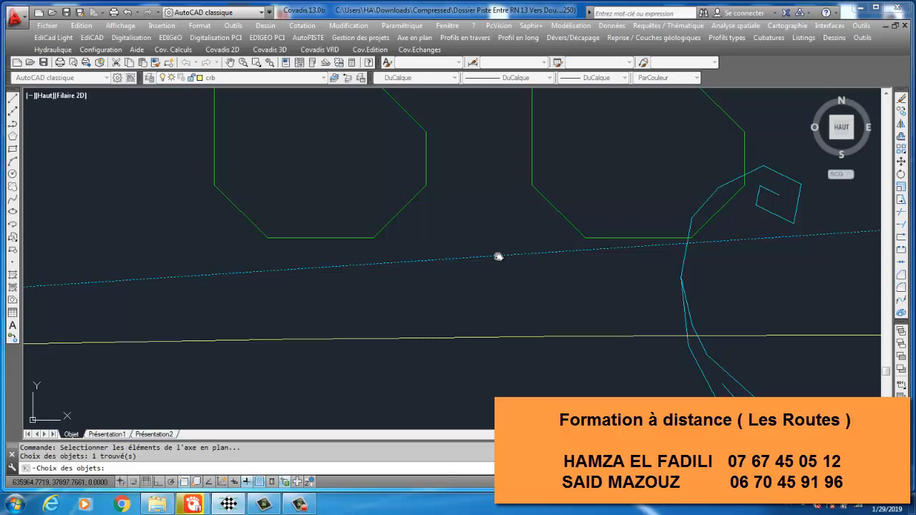
{"action": "right_click", "coordinate": [498, 256]}
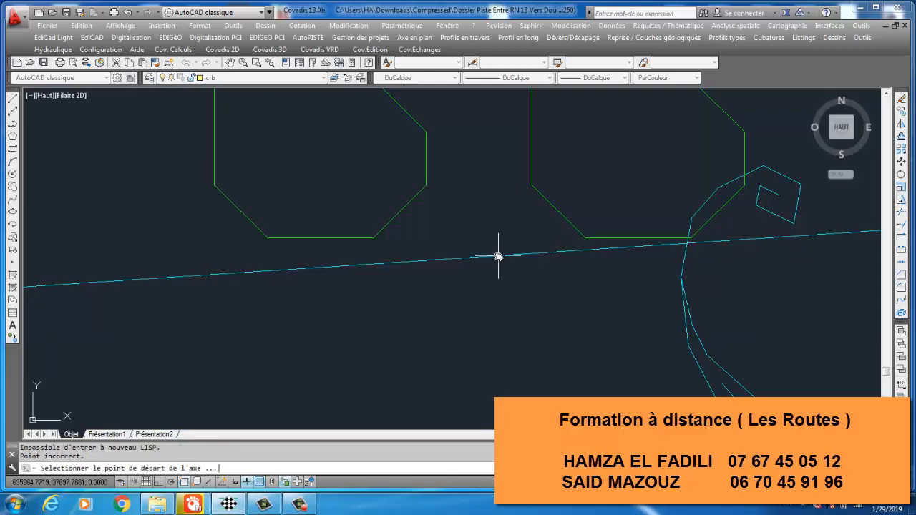
Pick the cyan axis polyline's first endpoint near Axe RN N°13 as the starting point of the axis
{"action": "scroll", "coordinate": [465, 248], "scroll_direction": "down", "scroll_amount": 3}
{"action": "middle_click_drag", "start_coordinate": [400, 245], "coordinate": [907, 269]}
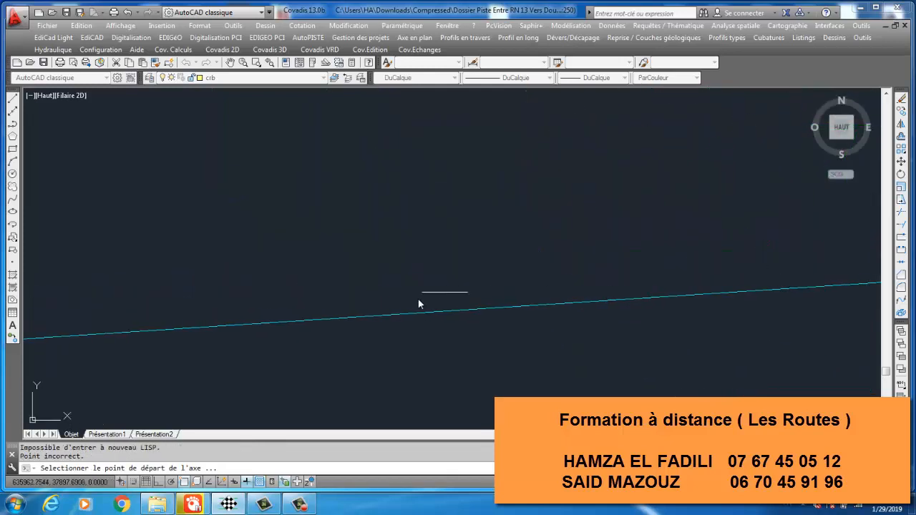
{"action": "scroll", "coordinate": [369, 299], "scroll_direction": "down", "scroll_amount": 4}
{"action": "scroll", "coordinate": [221, 284], "scroll_direction": "down", "scroll_amount": 4}
{"action": "mouse_move", "coordinate": [215, 262]}
{"action": "middle_mouse_down"}
{"action": "mouse_move", "coordinate": [596, 272]}
{"action": "mouse_move", "coordinate": [910, 245]}
{"action": "middle_mouse_up"}
{"action": "scroll", "coordinate": [654, 296], "scroll_direction": "up", "scroll_amount": 6}
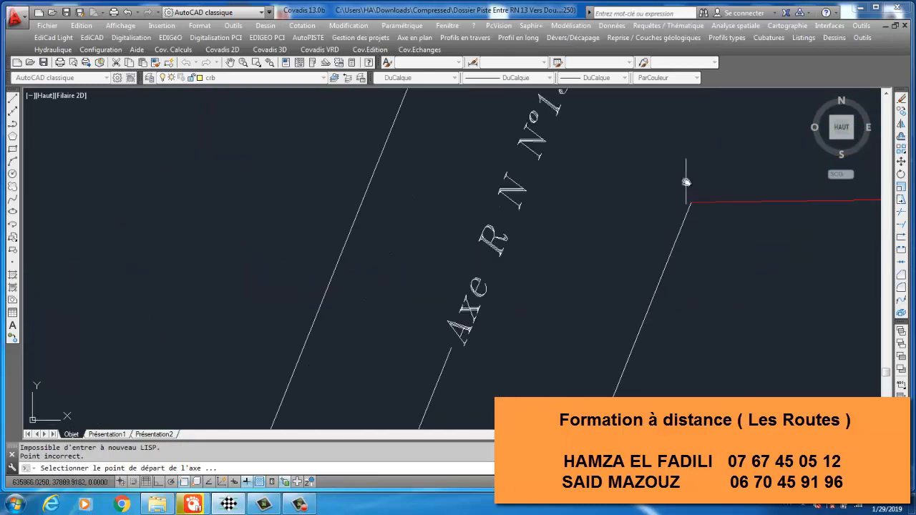
{"action": "middle_click_drag", "start_coordinate": [686, 184], "coordinate": [500, 239]}
{"action": "scroll", "coordinate": [623, 251], "scroll_direction": "up", "scroll_amount": 10}
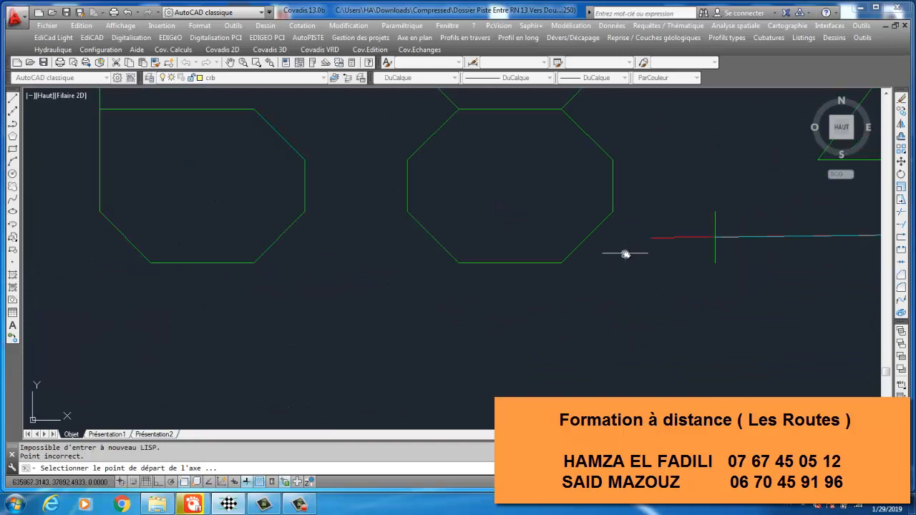
{"action": "middle_click_drag", "start_coordinate": [623, 253], "coordinate": [249, 294]}
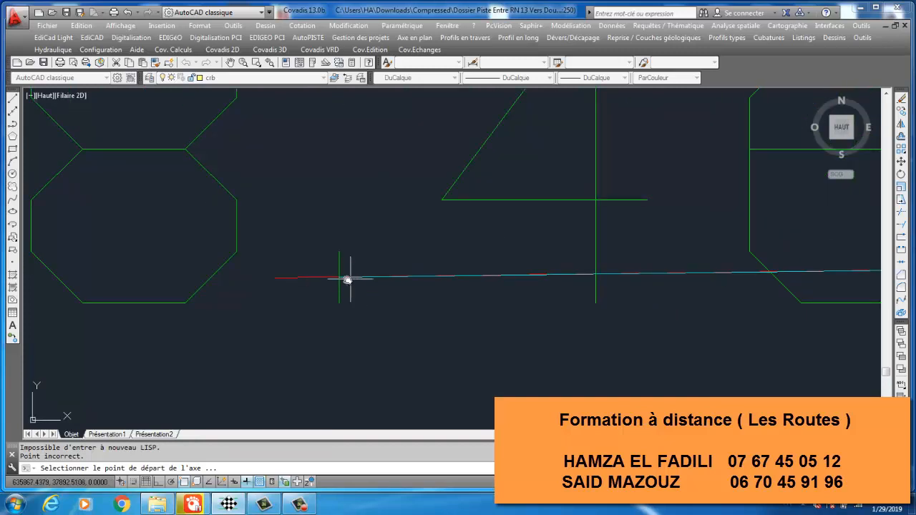
{"action": "left_click", "coordinate": [338, 279]}
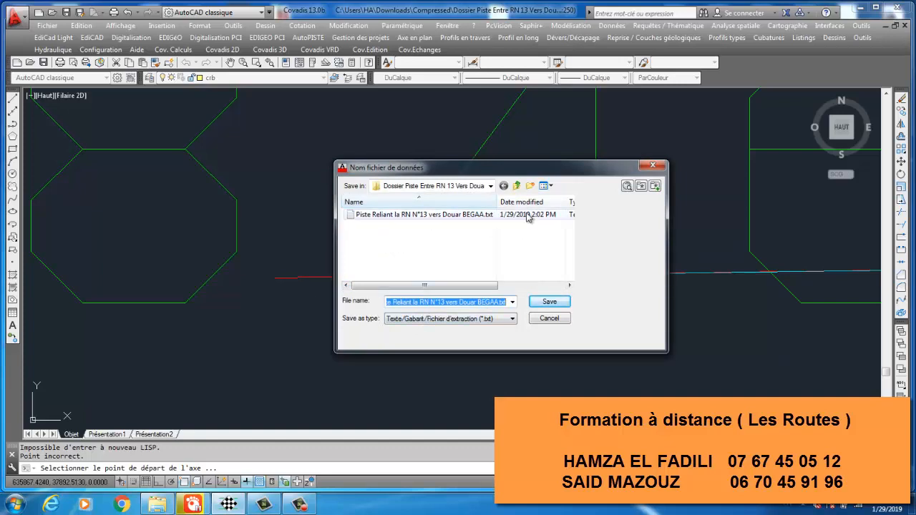
Save the data file as TABULATION SOMMETS in the PISTE 2 folder on the Desktop
{"action": "left_click", "coordinate": [492, 186]}
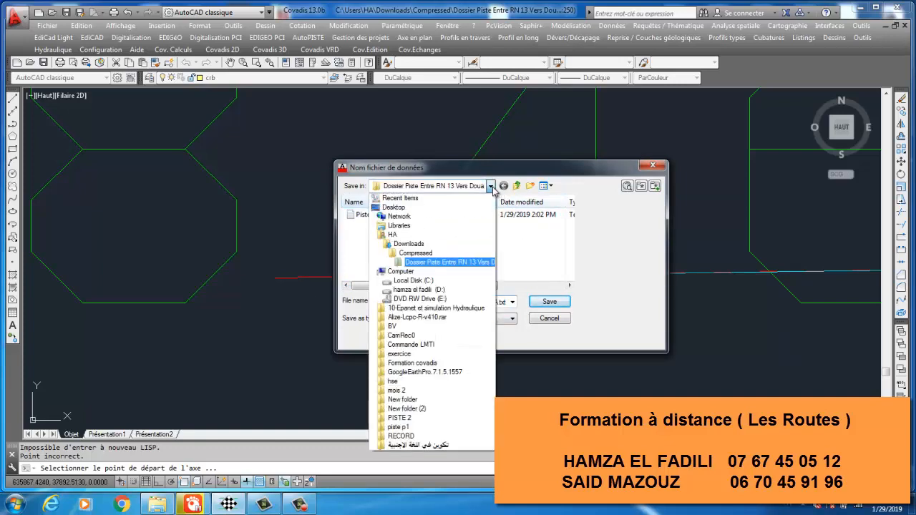
{"action": "left_click", "coordinate": [436, 209]}
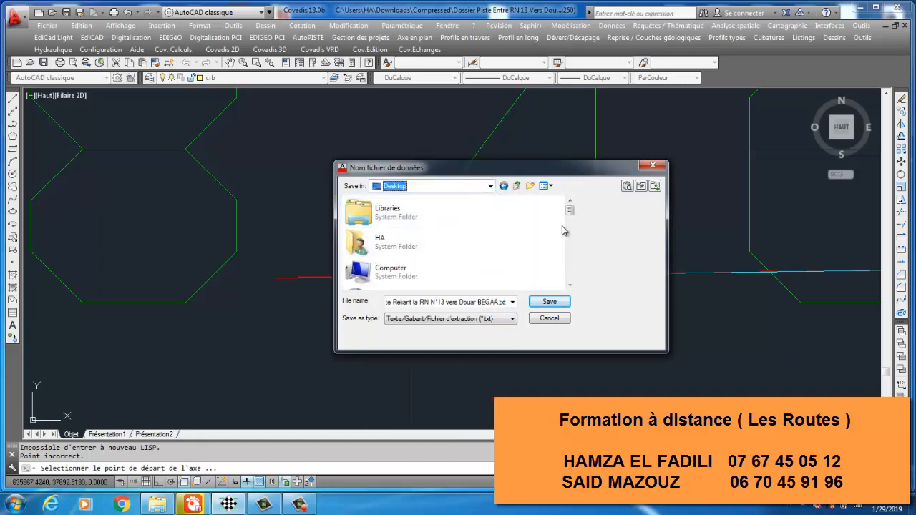
{"action": "left_click_drag", "start_coordinate": [570, 209], "coordinate": [560, 258]}
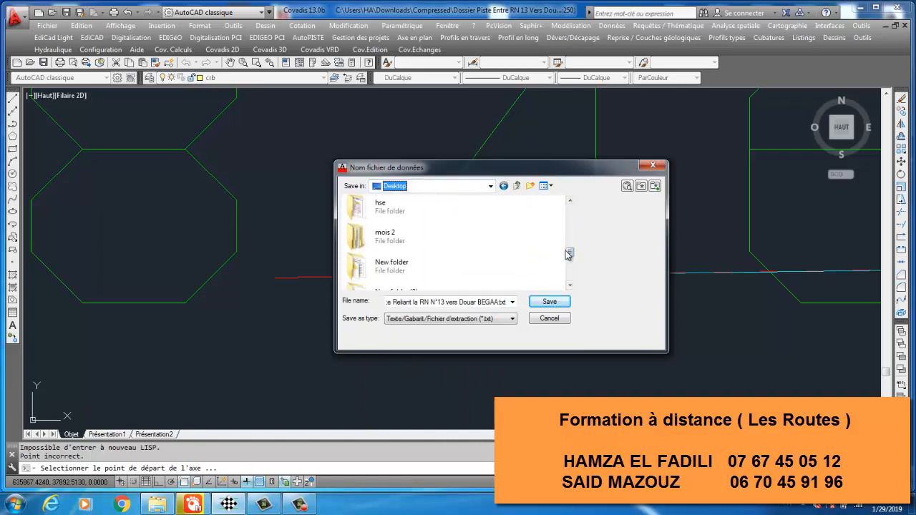
{"action": "scroll", "coordinate": [433, 244], "scroll_direction": "down", "scroll_amount": 3}
{"action": "double_click", "coordinate": [432, 244]}
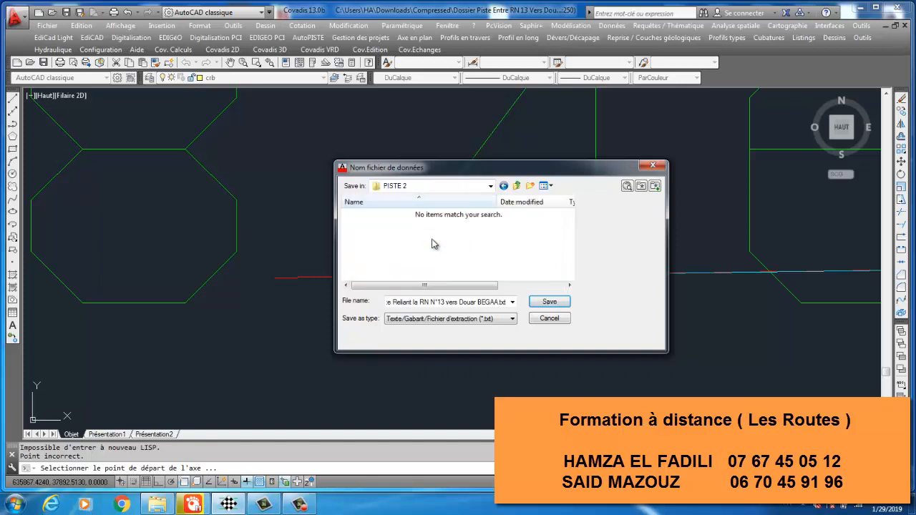
{"action": "left_click", "coordinate": [465, 302]}
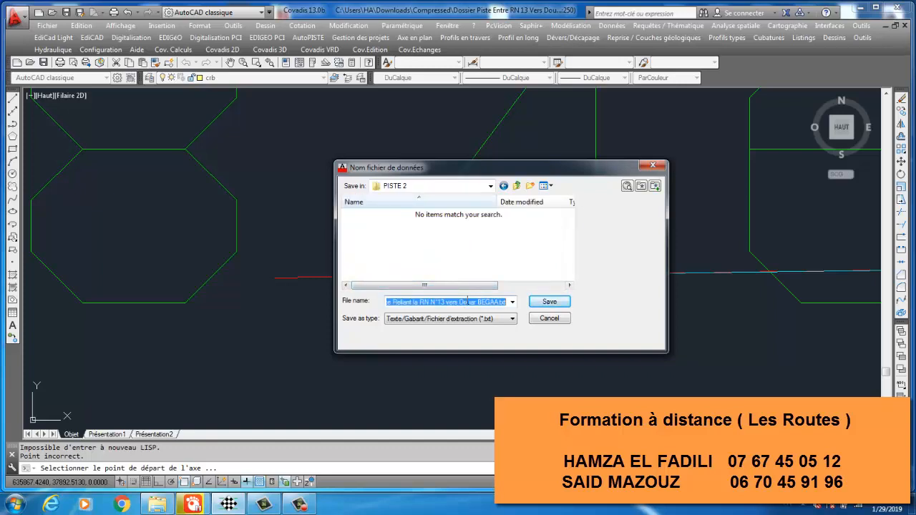
{"action": "type", "text": "TABULATION SOMMETS"}
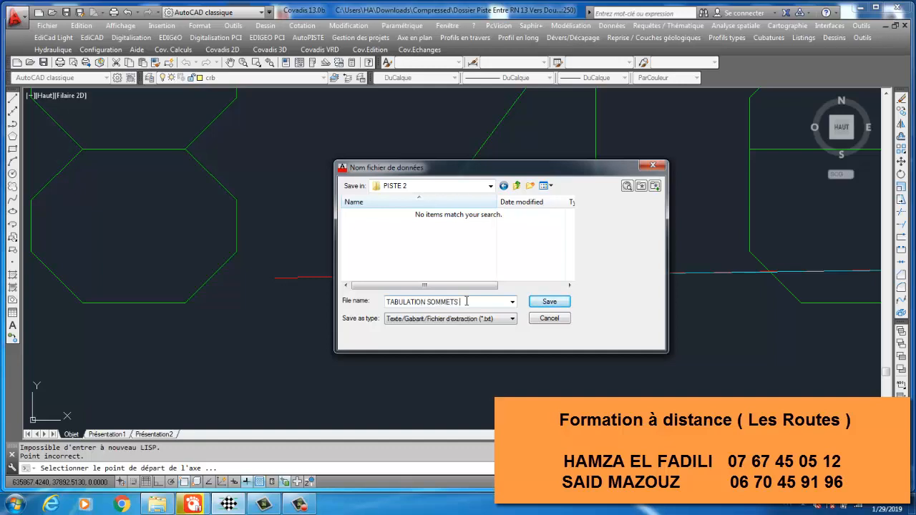
{"action": "left_click", "coordinate": [545, 302]}
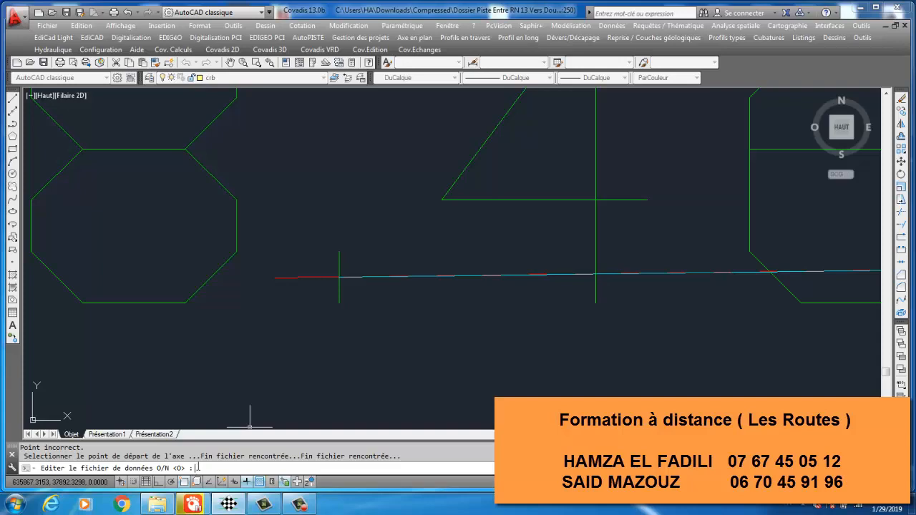
Answer O to edit the data file and maximize TABULATION SOMMETS.txt in Notepad
{"action": "type", "text": "O"}
{"action": "key", "text": "Return"}
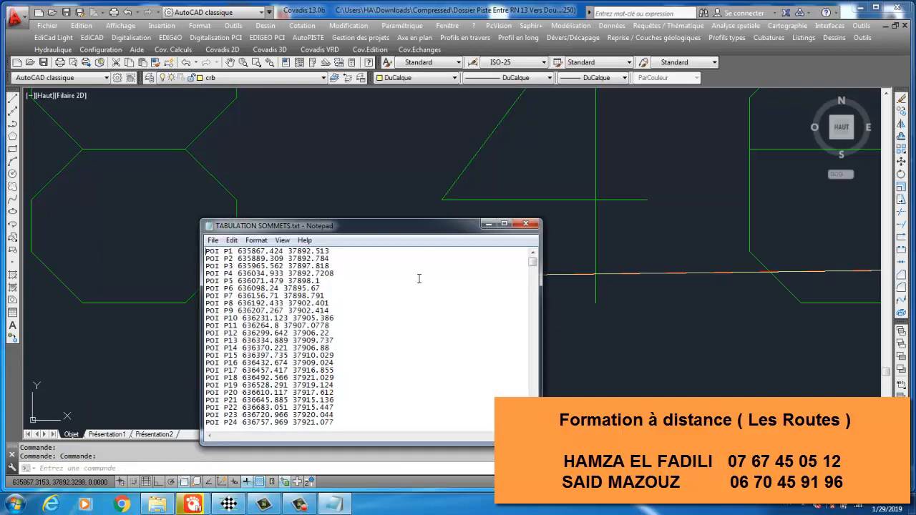
{"action": "left_click", "coordinate": [504, 224]}
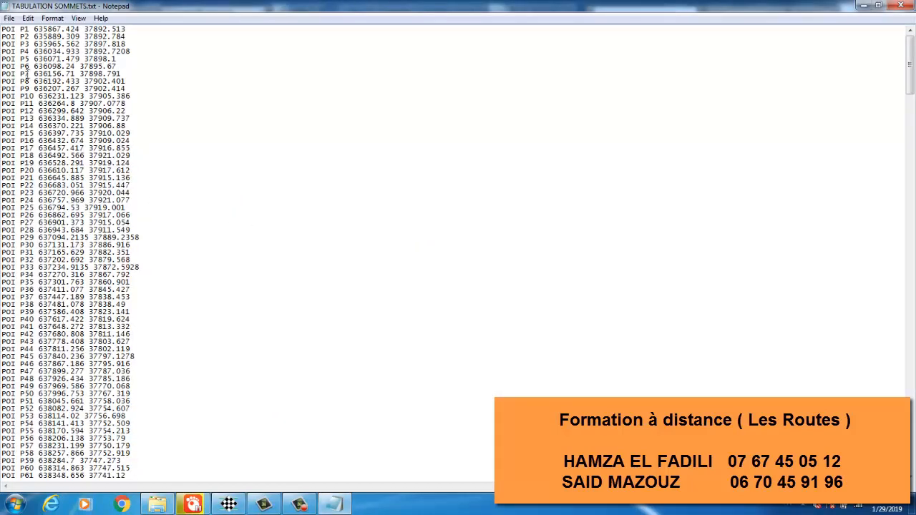
Delete the AXE AX1 and TAB AX1 PIS lines at the end of TABULATION SOMMETS.txt
{"action": "scroll", "coordinate": [25, 73], "scroll_direction": "down", "scroll_amount": 20}
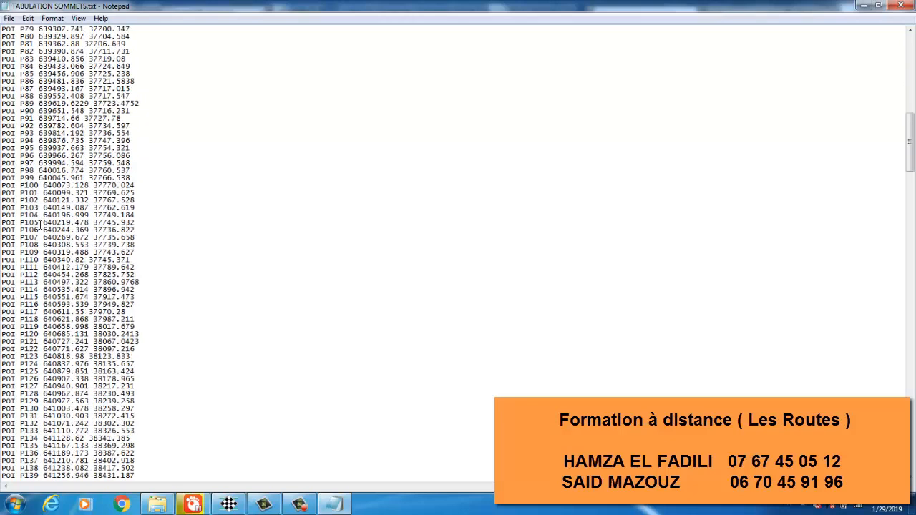
{"action": "scroll", "coordinate": [41, 226], "scroll_direction": "down", "scroll_amount": 20}
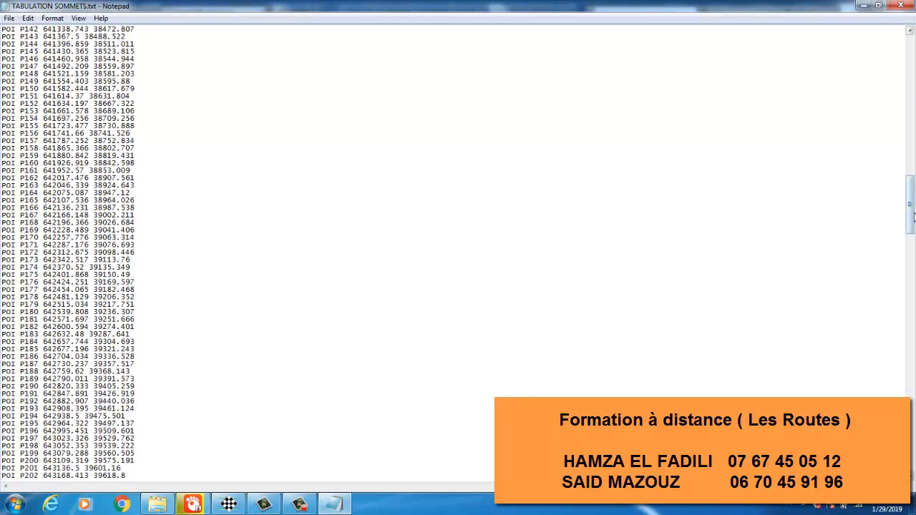
{"action": "left_click_drag", "start_coordinate": [912, 216], "coordinate": [826, 269]}
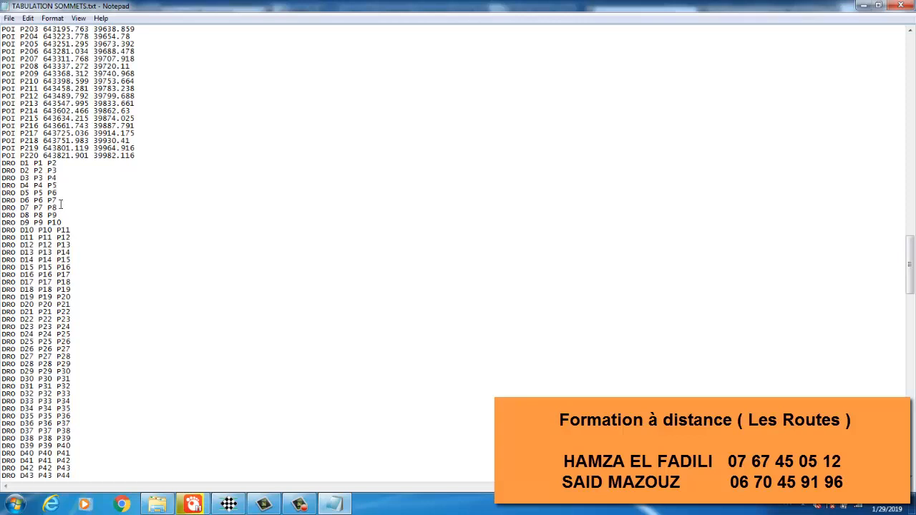
{"action": "scroll", "coordinate": [60, 204], "scroll_direction": "down", "scroll_amount": 20}
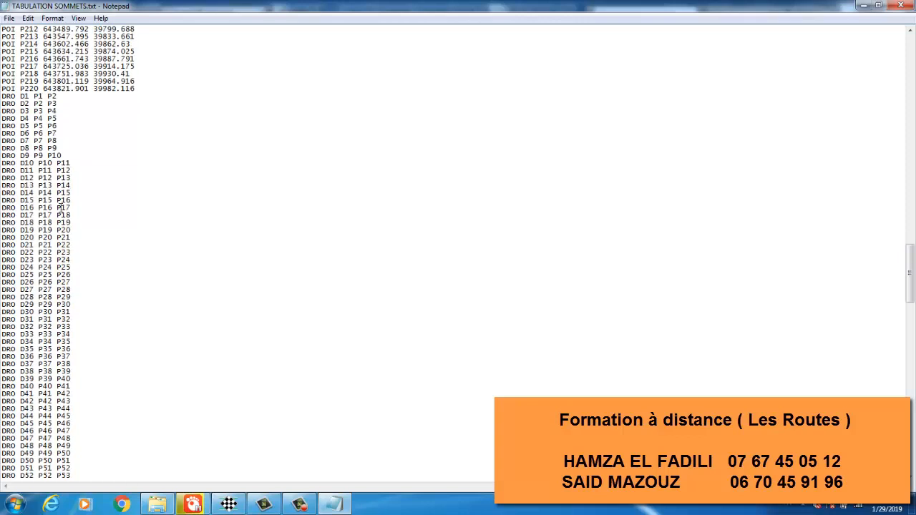
{"action": "scroll", "coordinate": [79, 289], "scroll_direction": "down", "scroll_amount": 20}
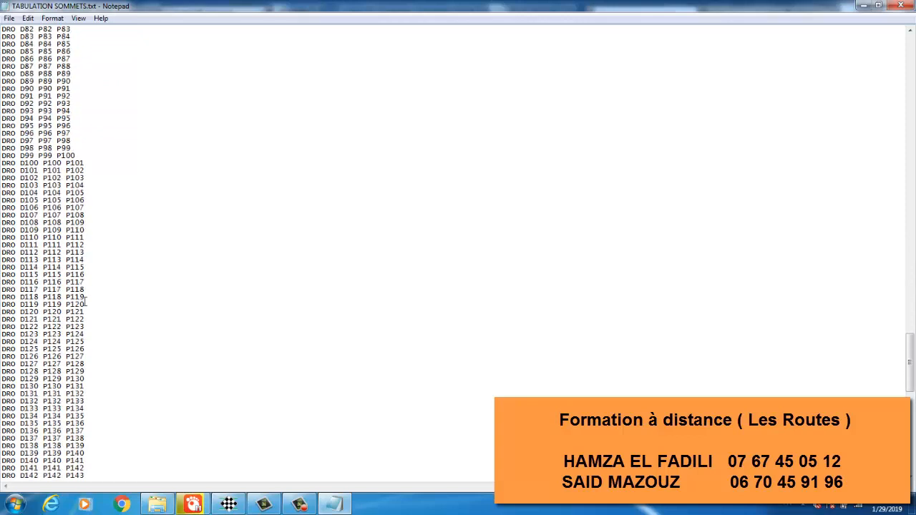
{"action": "scroll", "coordinate": [106, 392], "scroll_direction": "down", "scroll_amount": 1}
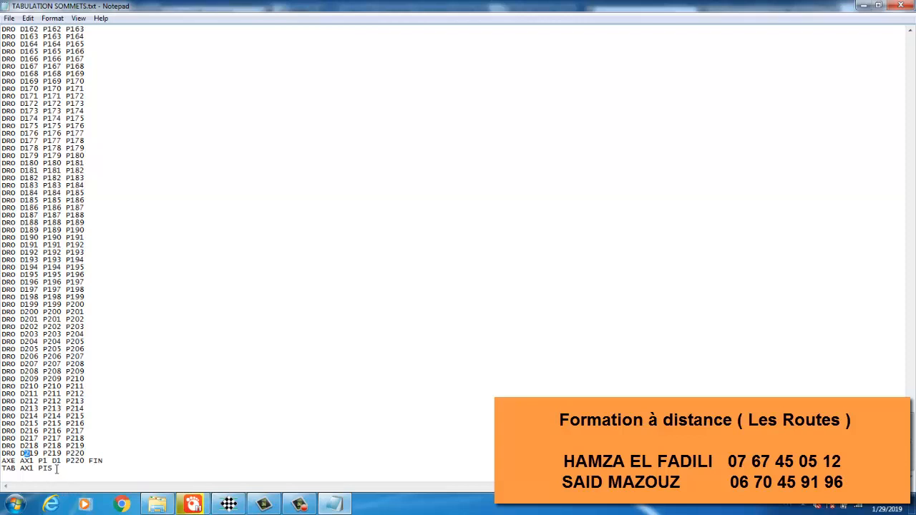
{"action": "left_click_drag", "start_coordinate": [56, 466], "coordinate": [1, 461]}
{"action": "key", "text": "Delete"}
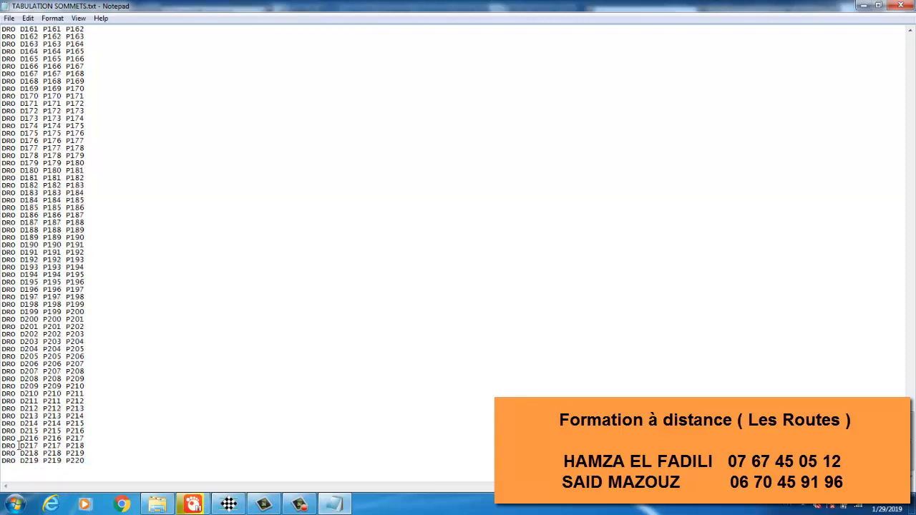
Return to the AutoCAD drawing and examine the yellow curved axis against the straight axis at the 668.14 spot height
{"action": "left_click", "coordinate": [863, 6]}
{"action": "scroll", "coordinate": [581, 201], "scroll_direction": "down", "scroll_amount": 8}
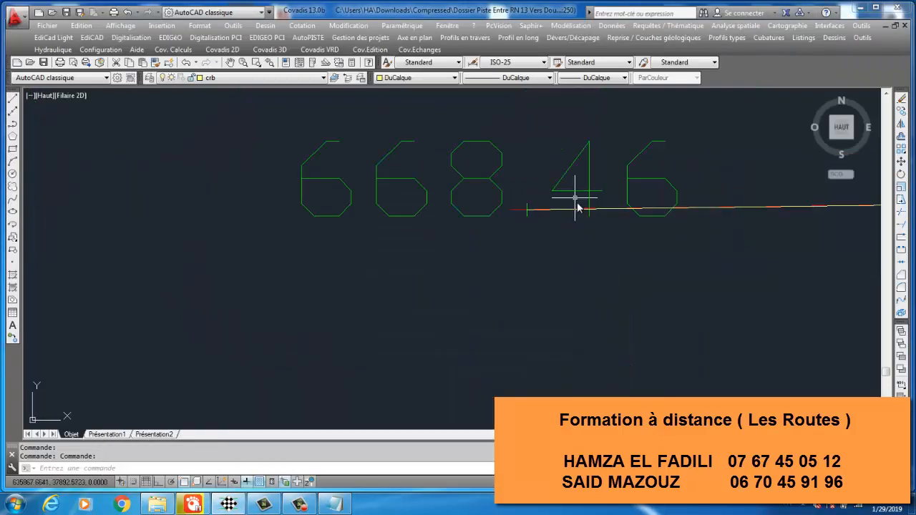
{"action": "middle_click_drag", "start_coordinate": [600, 214], "coordinate": [278, 231]}
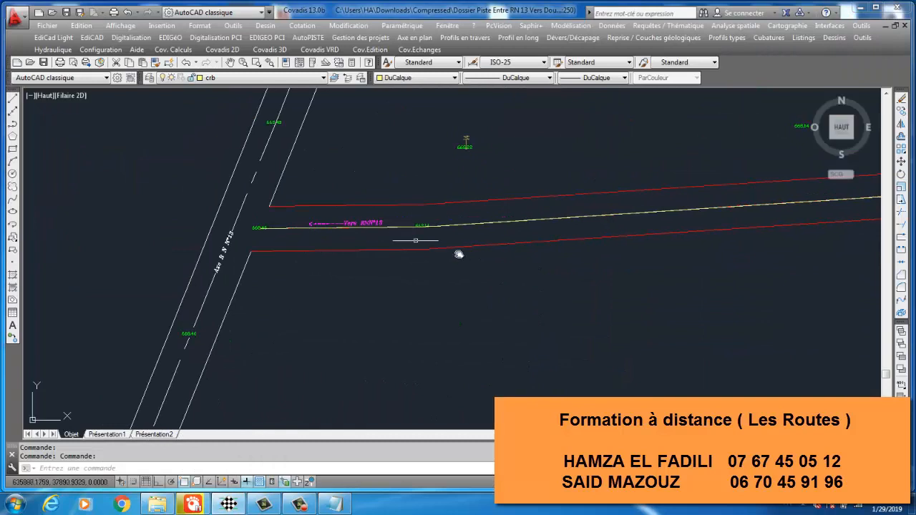
{"action": "scroll", "coordinate": [405, 219], "scroll_direction": "up", "scroll_amount": 5}
{"action": "scroll", "coordinate": [403, 191], "scroll_direction": "up", "scroll_amount": 6}
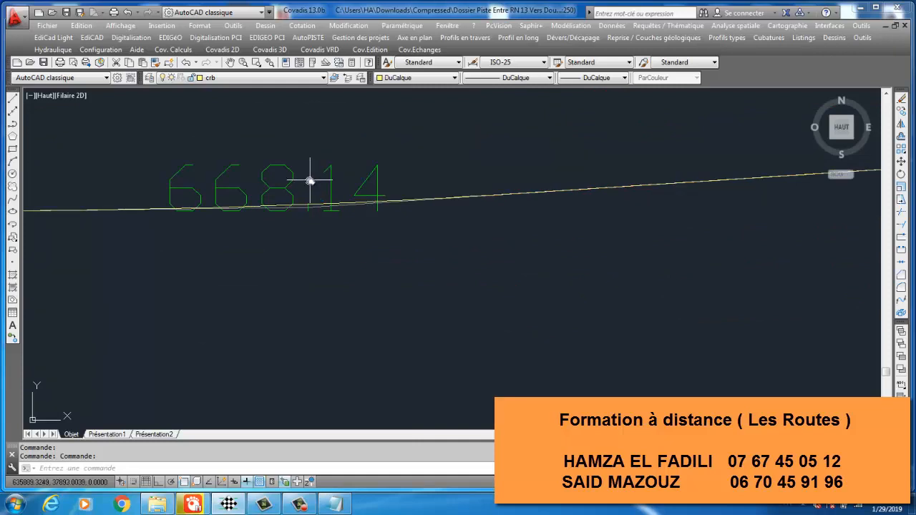
{"action": "scroll", "coordinate": [309, 180], "scroll_direction": "up", "scroll_amount": 6}
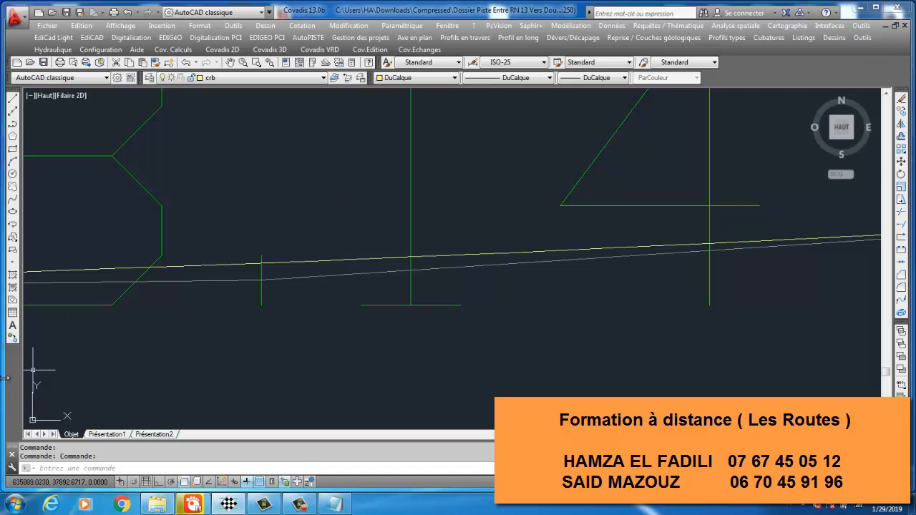
Load the POI.LSP routine from the Commande LMTI folder again
{"action": "type", "text": "ap"}
{"action": "key", "text": "Return"}
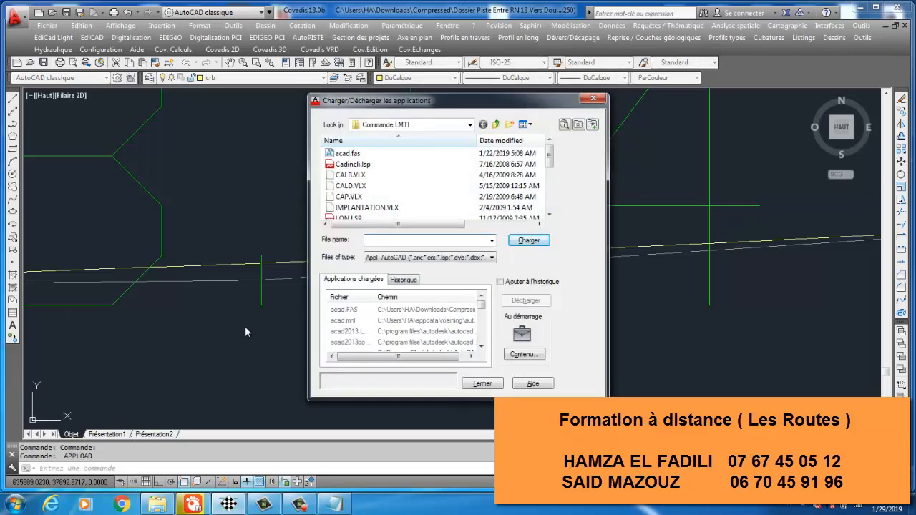
{"action": "left_click_drag", "start_coordinate": [550, 154], "coordinate": [548, 184]}
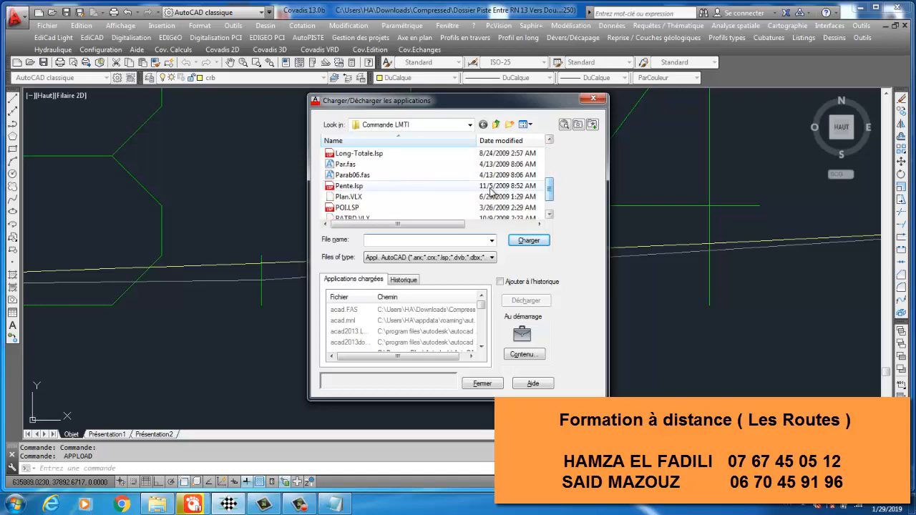
{"action": "left_click", "coordinate": [490, 208]}
{"action": "left_click", "coordinate": [519, 241]}
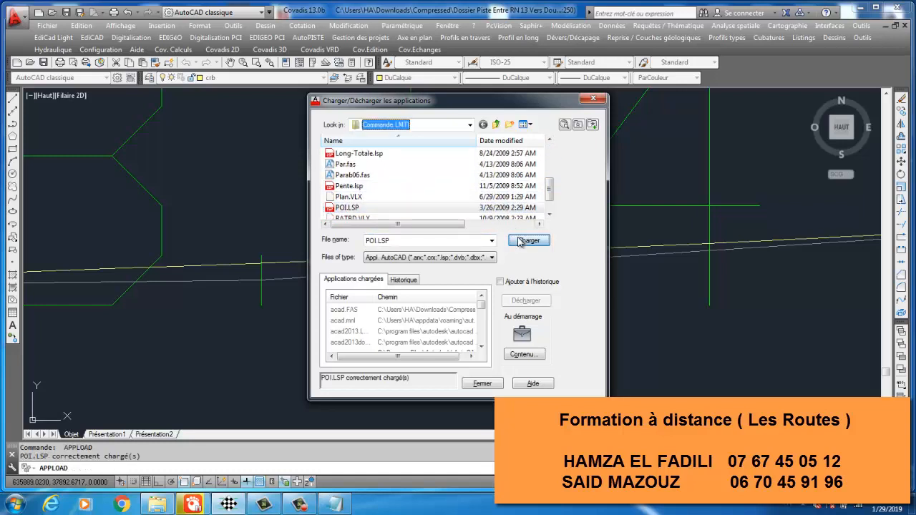
{"action": "left_click", "coordinate": [483, 383]}
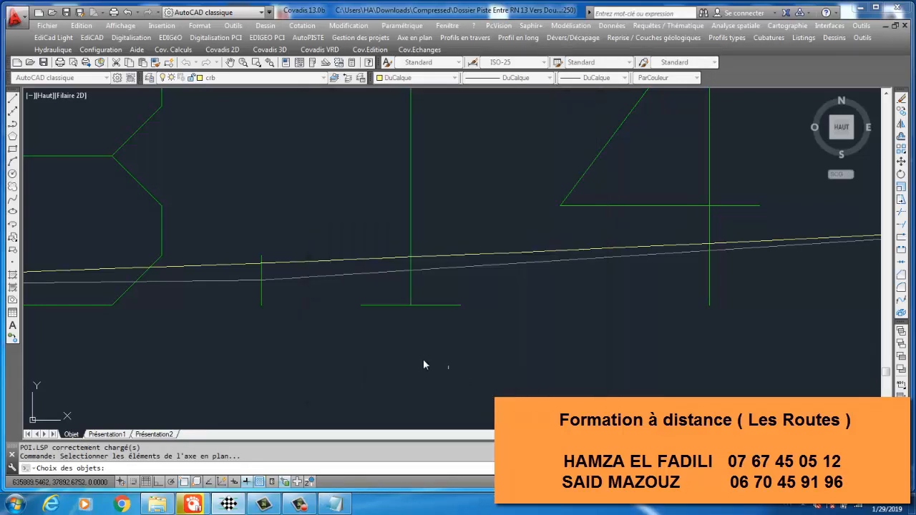
Select the yellow curved axis polyline as the plan axis element and pick its endpoint near Axe RN N°13 as the starting point
{"action": "left_click", "coordinate": [348, 261]}
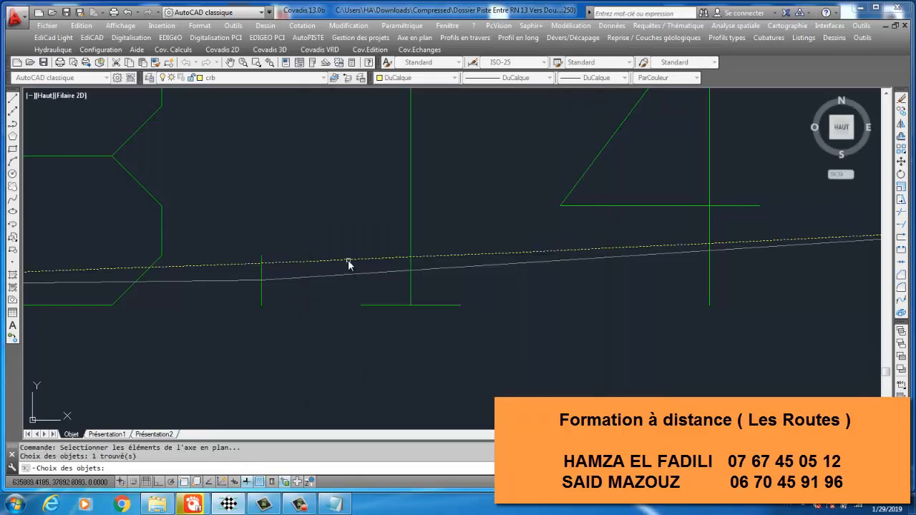
{"action": "key", "text": "Return"}
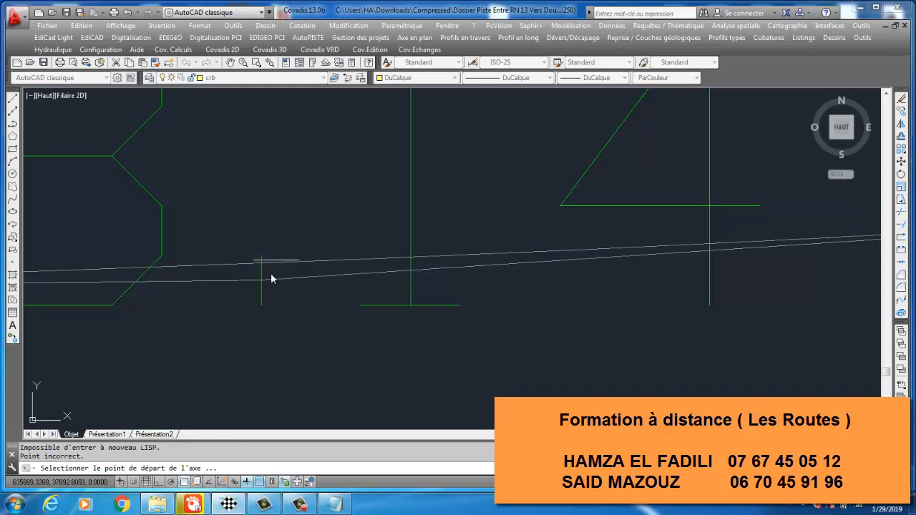
{"action": "scroll", "coordinate": [258, 279], "scroll_direction": "up", "scroll_amount": 5}
{"action": "middle_click_drag", "start_coordinate": [591, 287], "coordinate": [552, 284]}
{"action": "scroll", "coordinate": [549, 284], "scroll_direction": "down", "scroll_amount": 5}
{"action": "scroll", "coordinate": [374, 278], "scroll_direction": "down", "scroll_amount": 2}
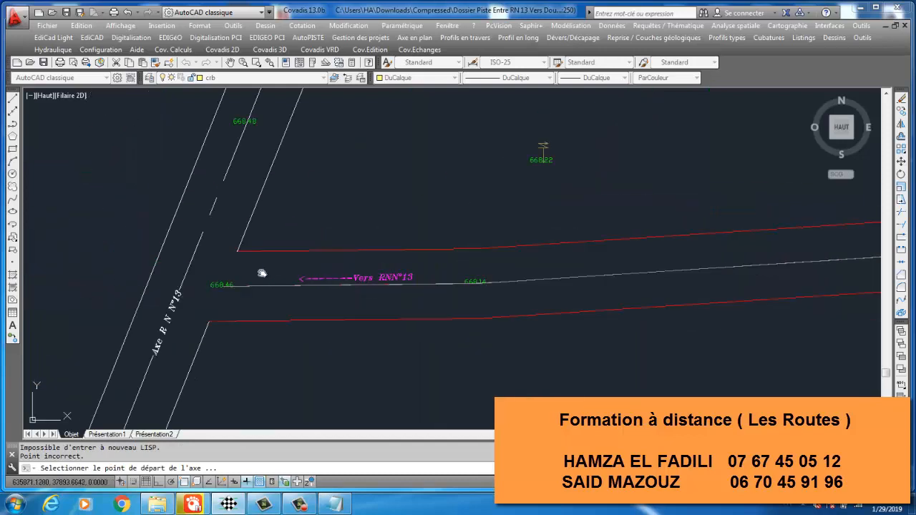
{"action": "middle_click_drag", "start_coordinate": [261, 272], "coordinate": [382, 261]}
{"action": "scroll", "coordinate": [330, 280], "scroll_direction": "up", "scroll_amount": 5}
{"action": "scroll", "coordinate": [450, 261], "scroll_direction": "up", "scroll_amount": 4}
{"action": "scroll", "coordinate": [214, 175], "scroll_direction": "up", "scroll_amount": 2}
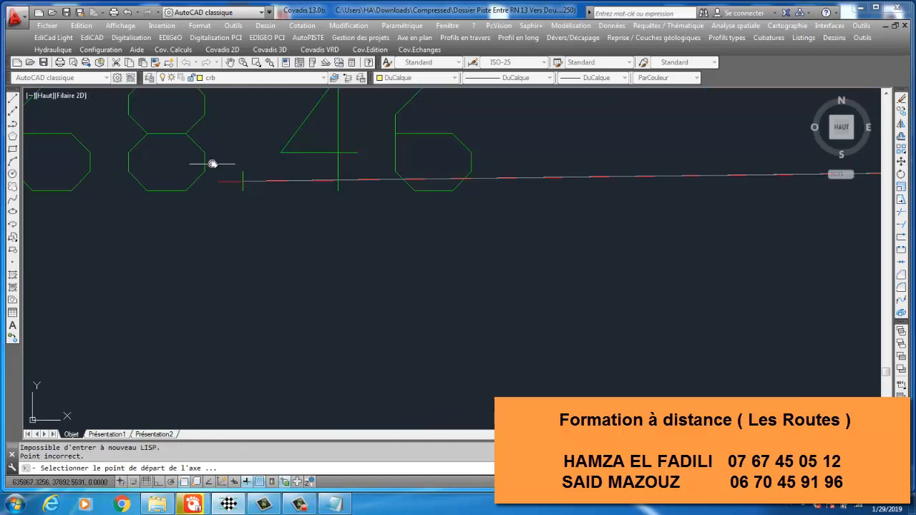
{"action": "left_click", "coordinate": [241, 183]}
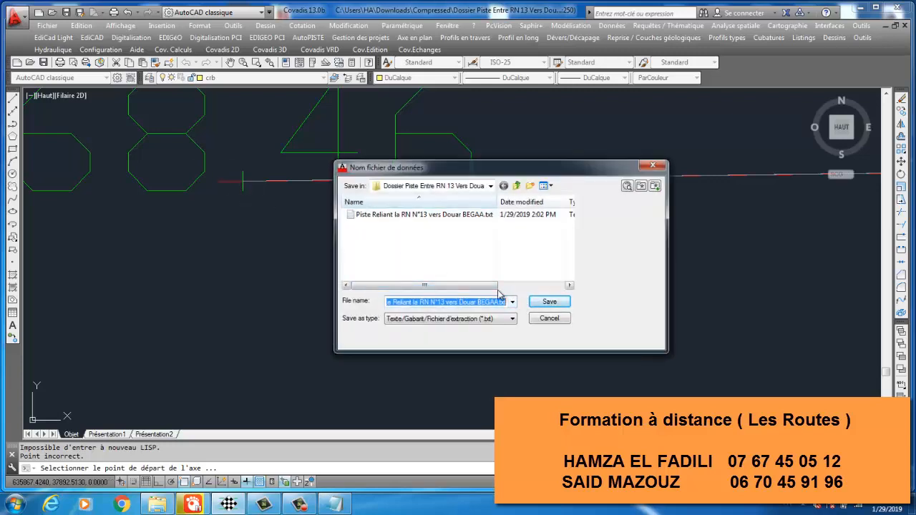
Save the data file as COURBES in the current folder, then answer O to edit it and maximize it in Notepad
{"action": "type", "text": "COURBES"}
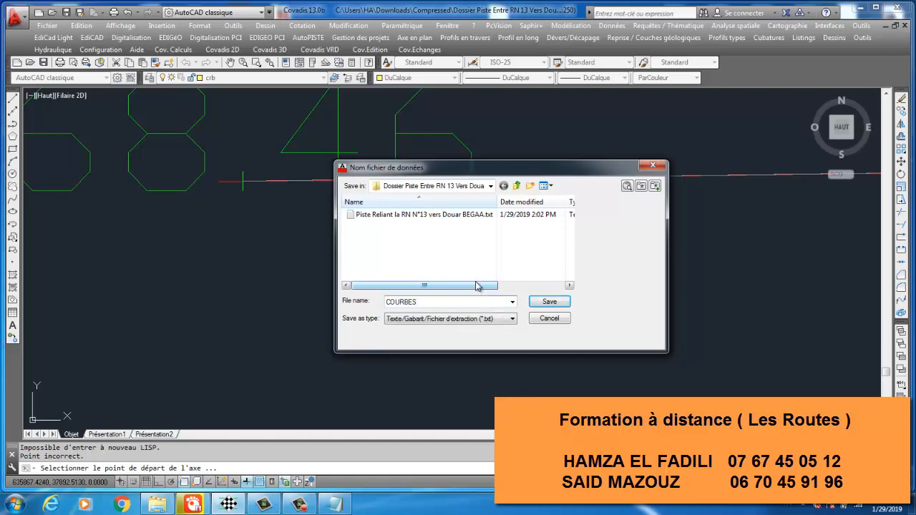
{"action": "left_click", "coordinate": [547, 301]}
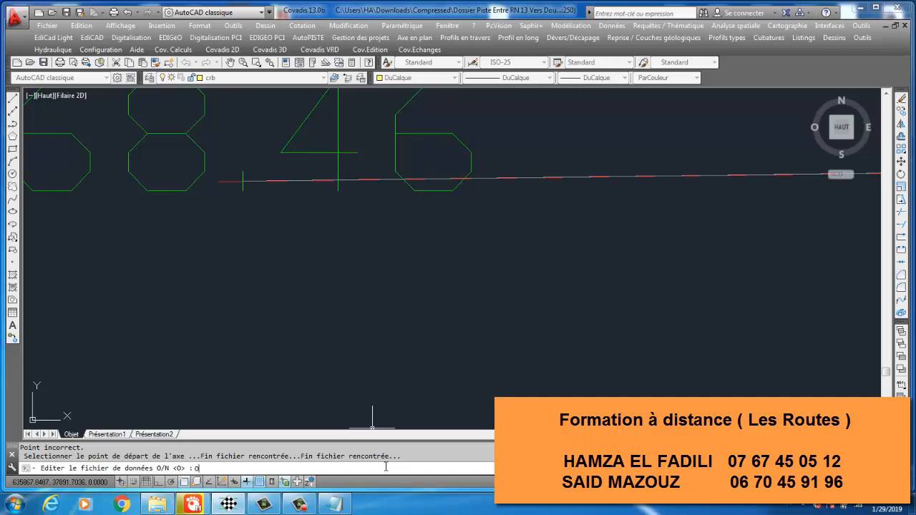
{"action": "type", "text": "O"}
{"action": "key", "text": "Return"}
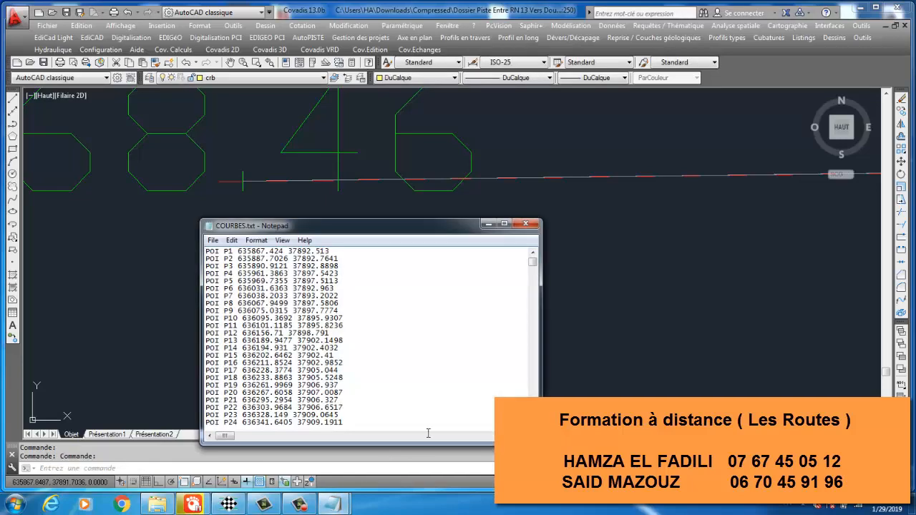
{"action": "left_click", "coordinate": [504, 223]}
Delete the POI coordinate lines in COURBES.txt block by block, from P1 up to about P415
{"action": "left_click_drag", "start_coordinate": [141, 32], "coordinate": [2, 68]}
{"action": "left_click_drag", "start_coordinate": [3, 28], "coordinate": [162, 367]}
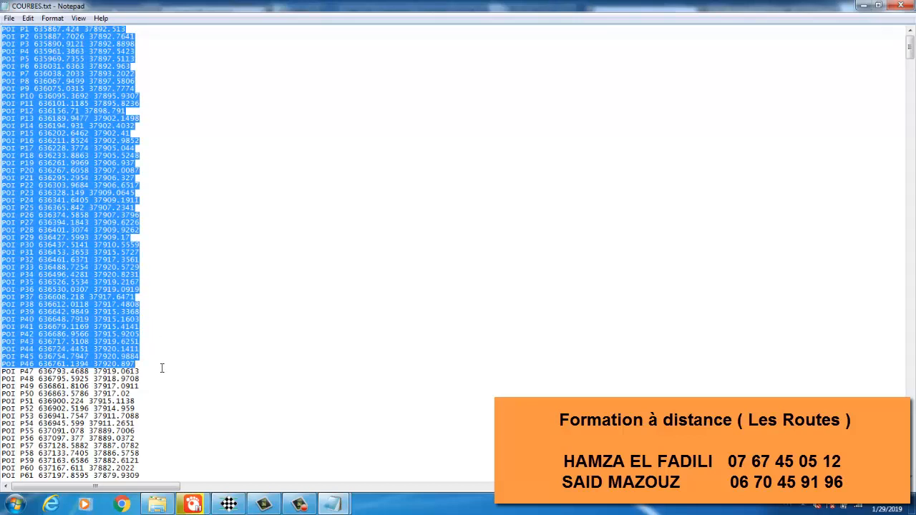
{"action": "key", "text": "Delete"}
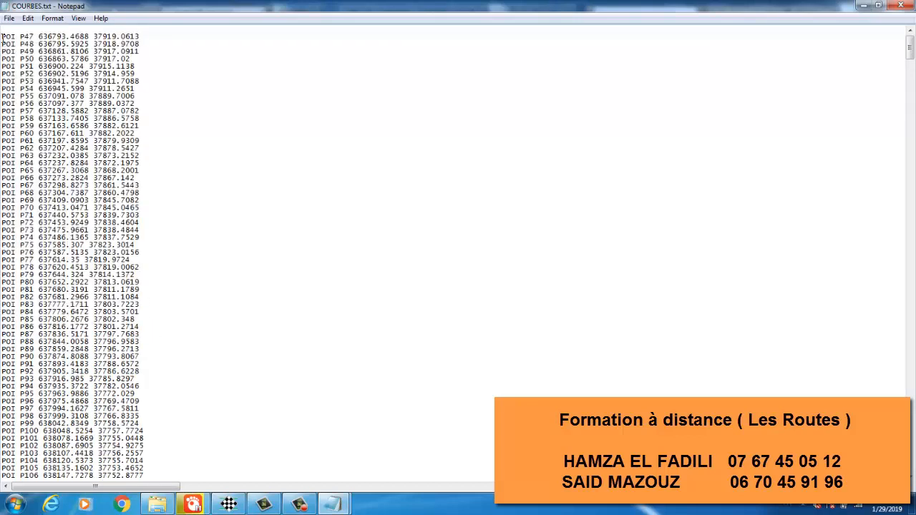
{"action": "left_click_drag", "start_coordinate": [2, 37], "coordinate": [115, 379]}
{"action": "key", "text": "Delete"}
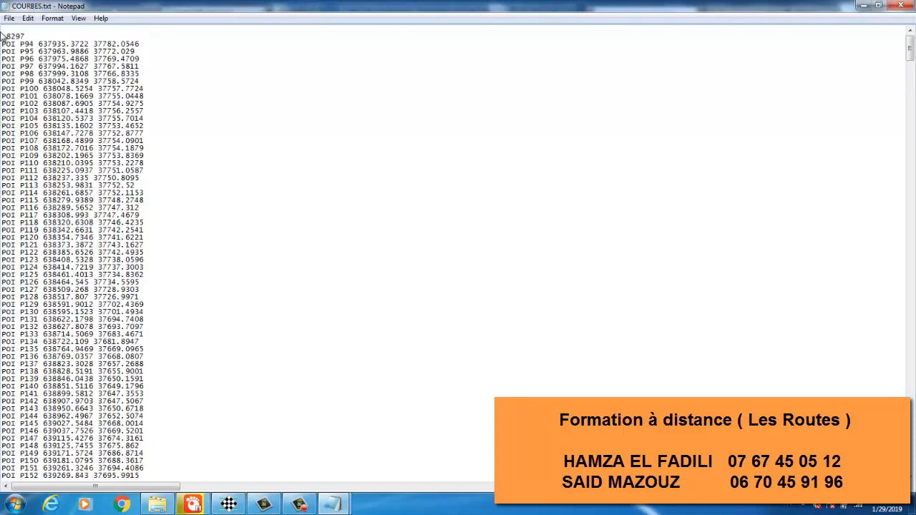
{"action": "left_click_drag", "start_coordinate": [3, 34], "coordinate": [131, 409]}
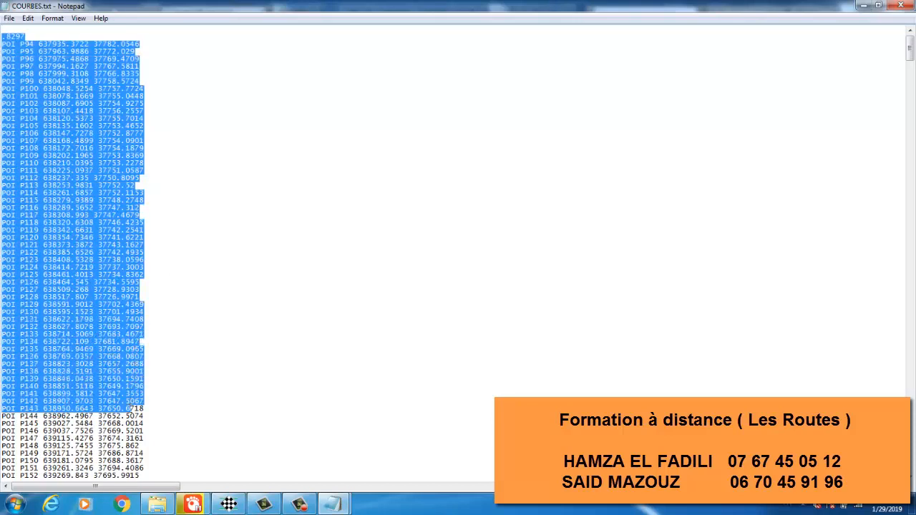
{"action": "key", "text": "Delete"}
{"action": "left_click_drag", "start_coordinate": [2, 42], "coordinate": [75, 456]}
{"action": "key", "text": "Delete"}
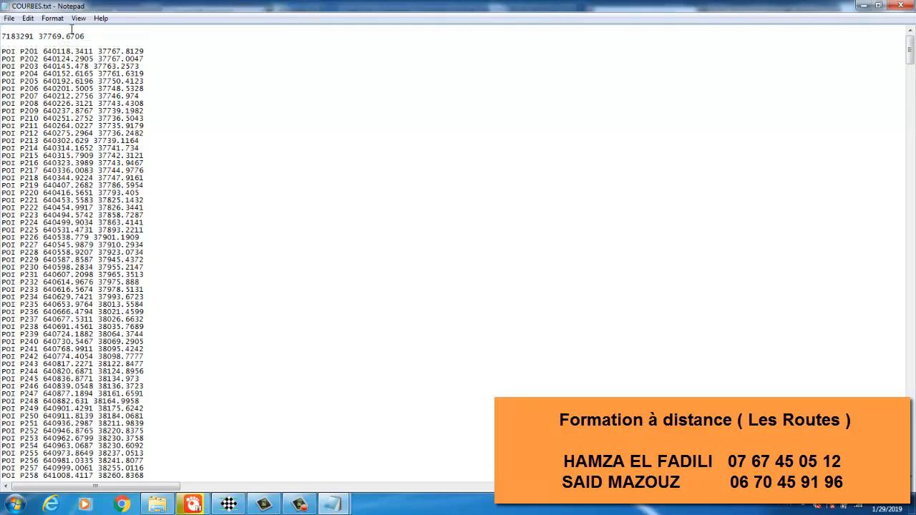
{"action": "left_click_drag", "start_coordinate": [2, 52], "coordinate": [19, 431]}
{"action": "key", "text": "Delete"}
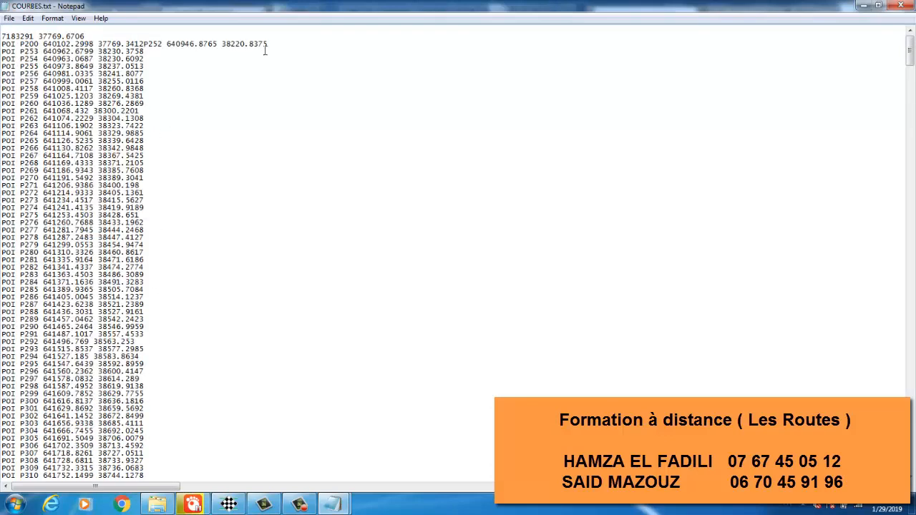
{"action": "left_click_drag", "start_coordinate": [2, 42], "coordinate": [19, 430]}
{"action": "key", "text": "Delete"}
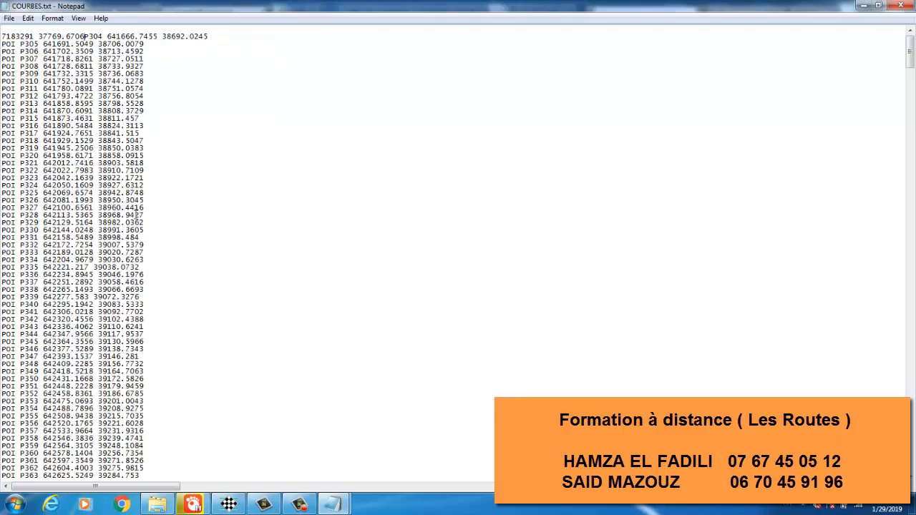
{"action": "left_click_drag", "start_coordinate": [238, 30], "coordinate": [43, 437]}
{"action": "key", "text": "Delete"}
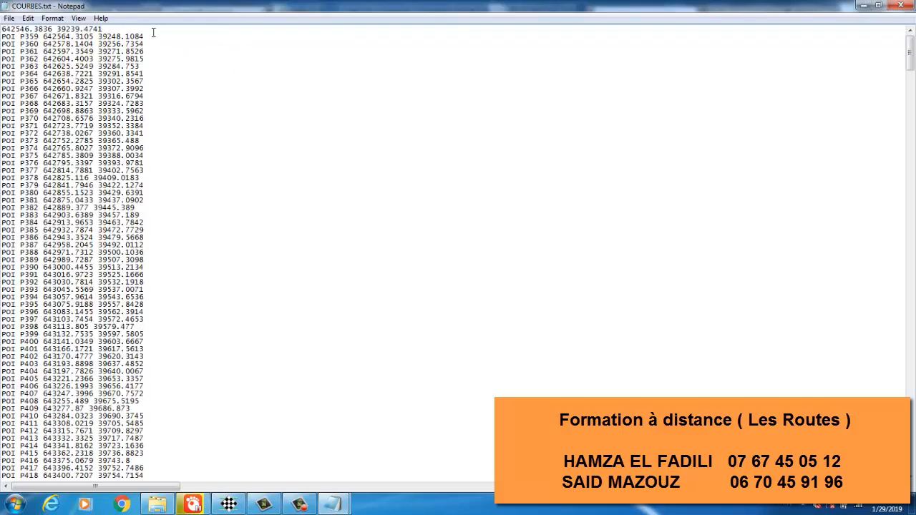
{"action": "left_click_drag", "start_coordinate": [114, 29], "coordinate": [19, 460]}
{"action": "key", "text": "Delete"}
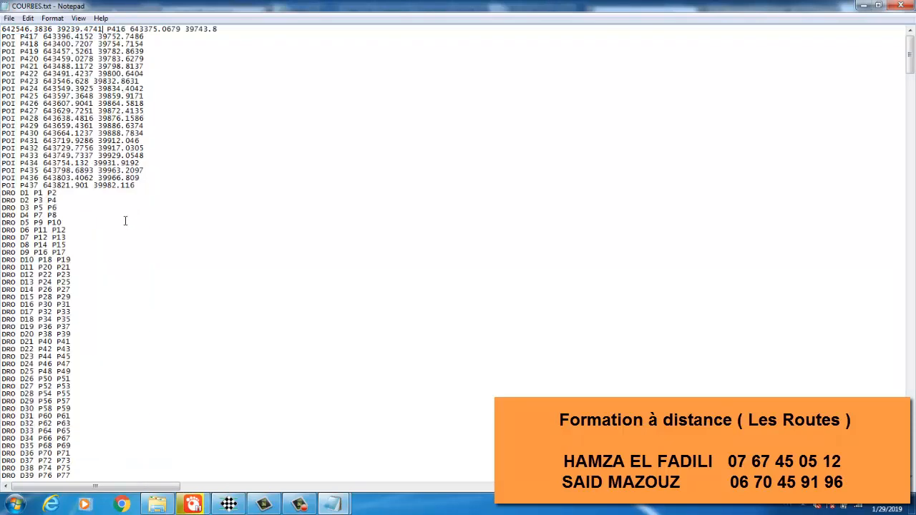
Copy the whole block of DIS radius lines in COURBES.txt, from R1 through R217
{"action": "scroll", "coordinate": [117, 243], "scroll_direction": "down", "scroll_amount": 16}
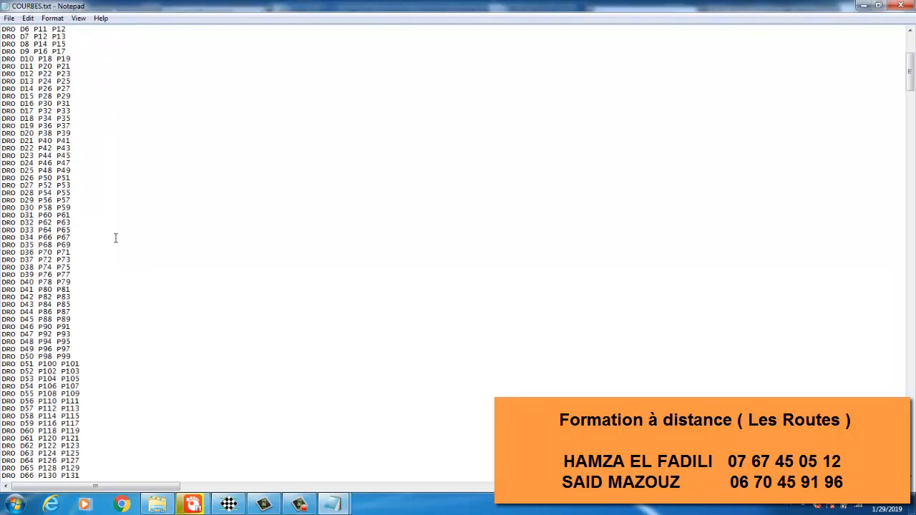
{"action": "scroll", "coordinate": [110, 239], "scroll_direction": "down", "scroll_amount": 18}
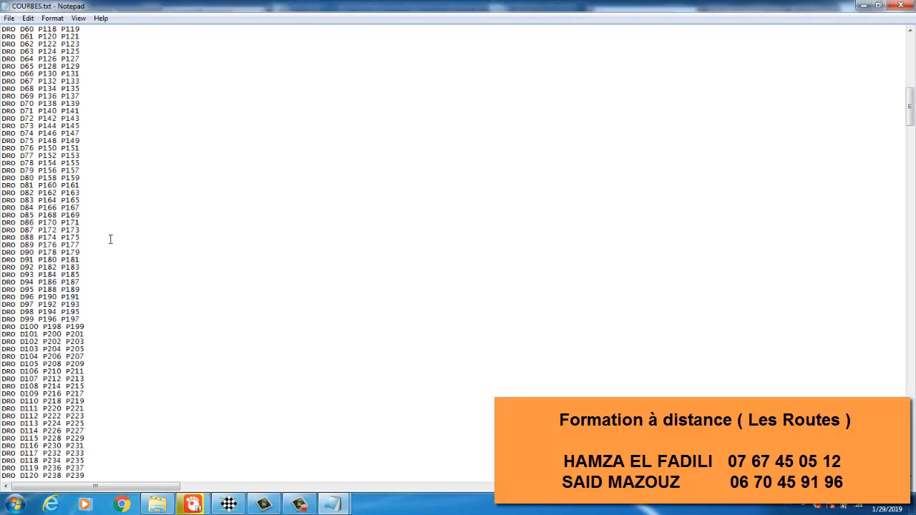
{"action": "scroll", "coordinate": [265, 232], "scroll_direction": "down", "scroll_amount": 20}
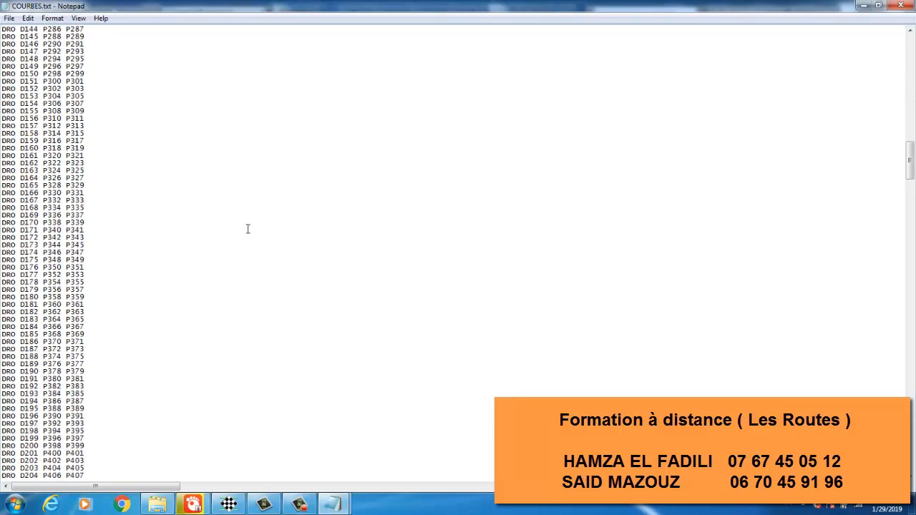
{"action": "scroll", "coordinate": [239, 239], "scroll_direction": "down", "scroll_amount": 20}
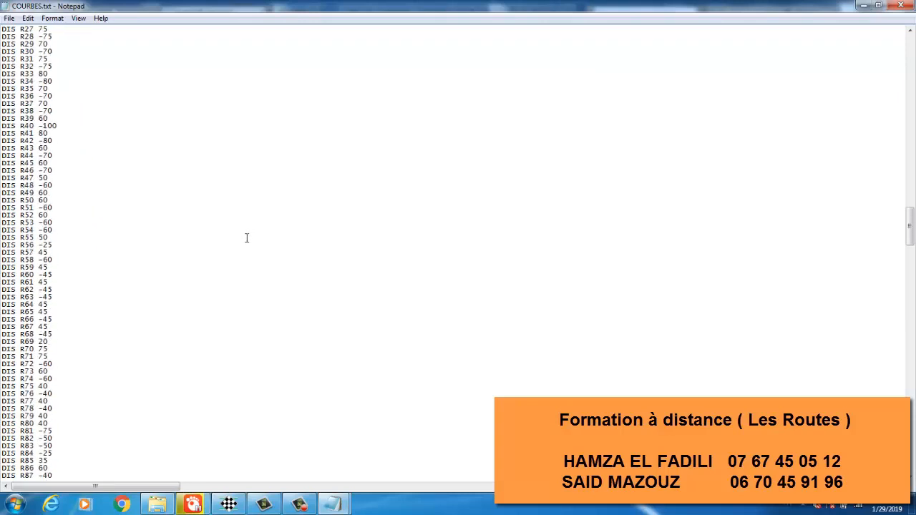
{"action": "scroll", "coordinate": [257, 238], "scroll_direction": "down", "scroll_amount": 20}
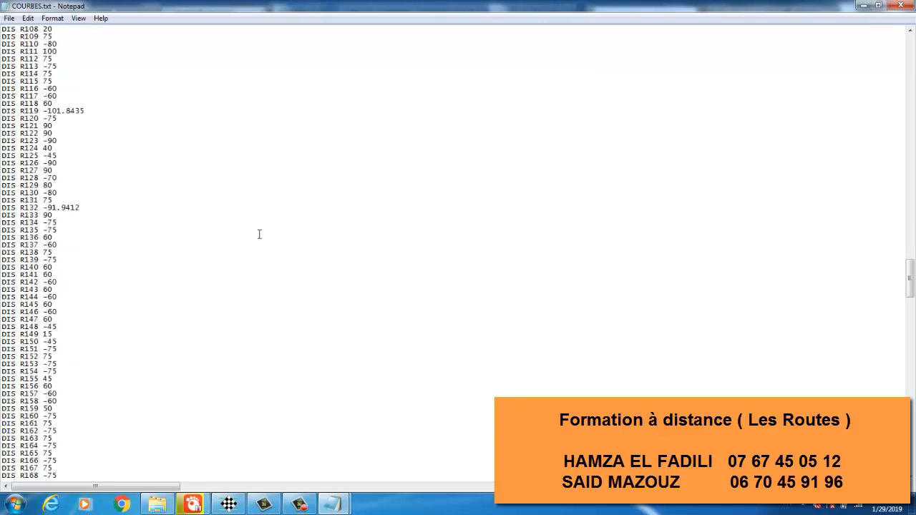
{"action": "scroll", "coordinate": [257, 222], "scroll_direction": "down", "scroll_amount": 9}
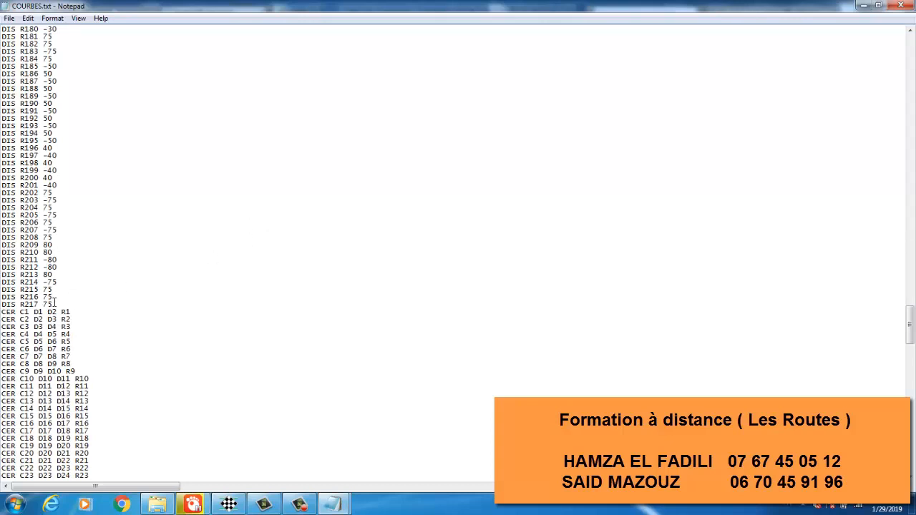
{"action": "left_click_drag", "start_coordinate": [25, 297], "coordinate": [3, 81]}
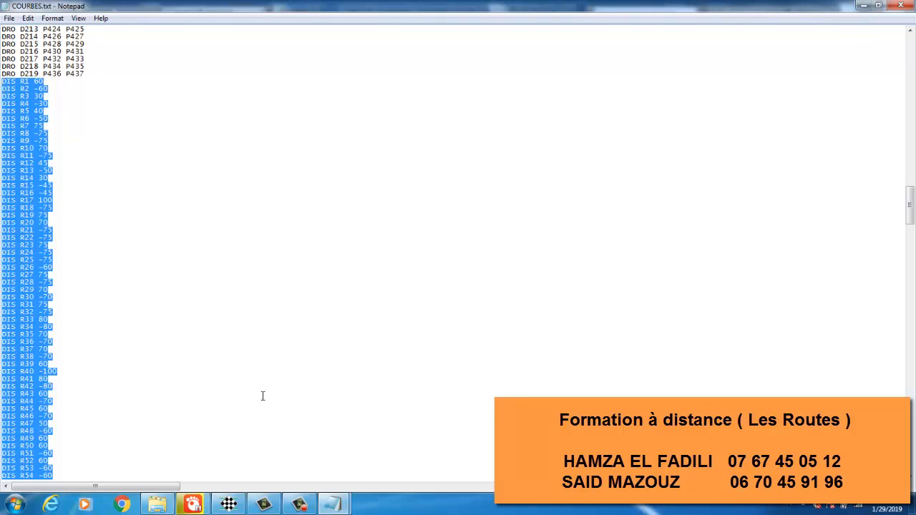
{"action": "scroll", "coordinate": [353, 429], "scroll_direction": "down", "scroll_amount": 20}
Paste the copied DIS lines below the last DRO line in TABULATION SOMMETS.txt and end them with a line break
{"action": "mouse_move", "coordinate": [333, 504]}
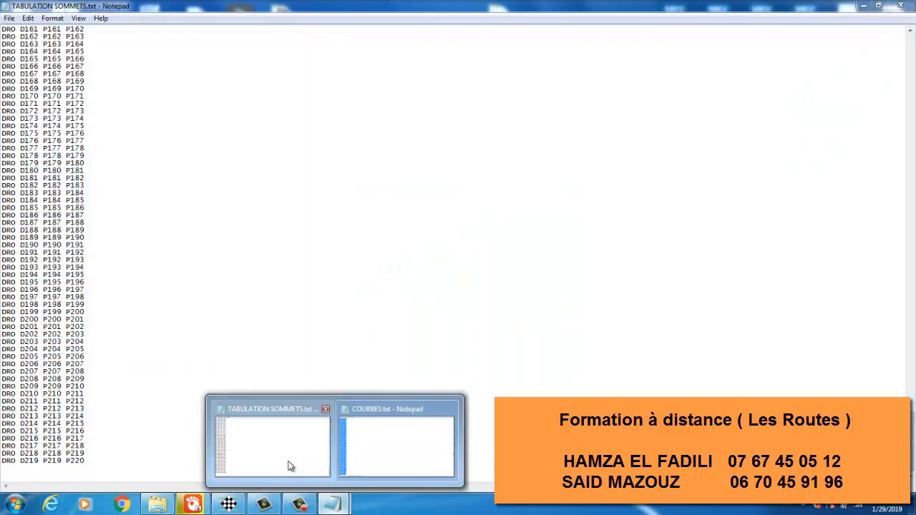
{"action": "left_click", "coordinate": [287, 461]}
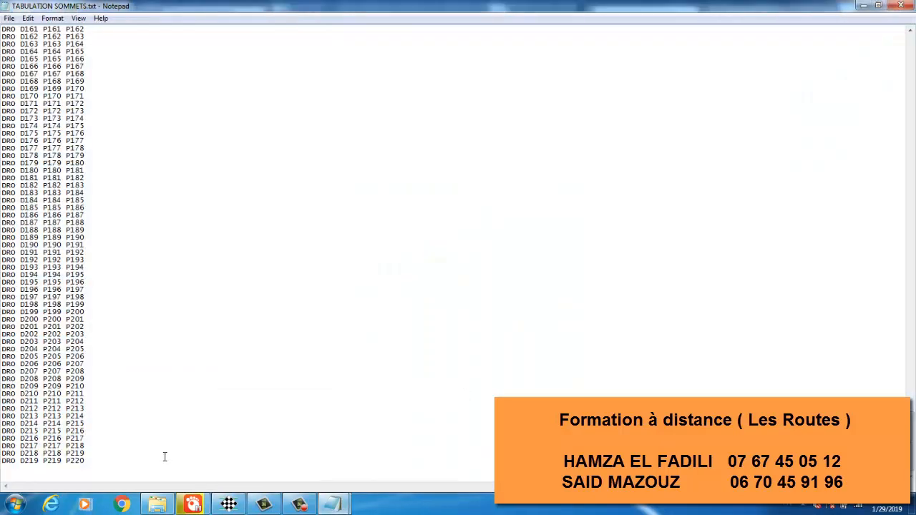
{"action": "key", "text": "ctrl+v"}
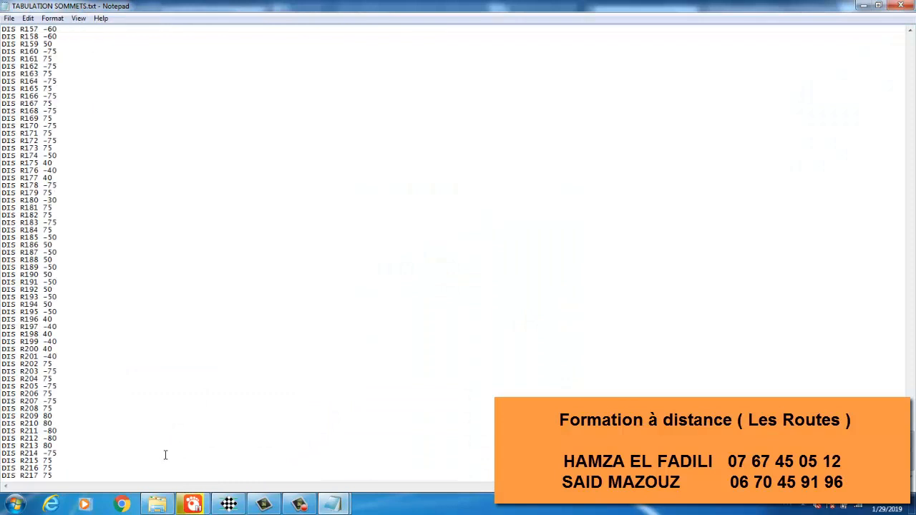
{"action": "key", "text": "Return"}
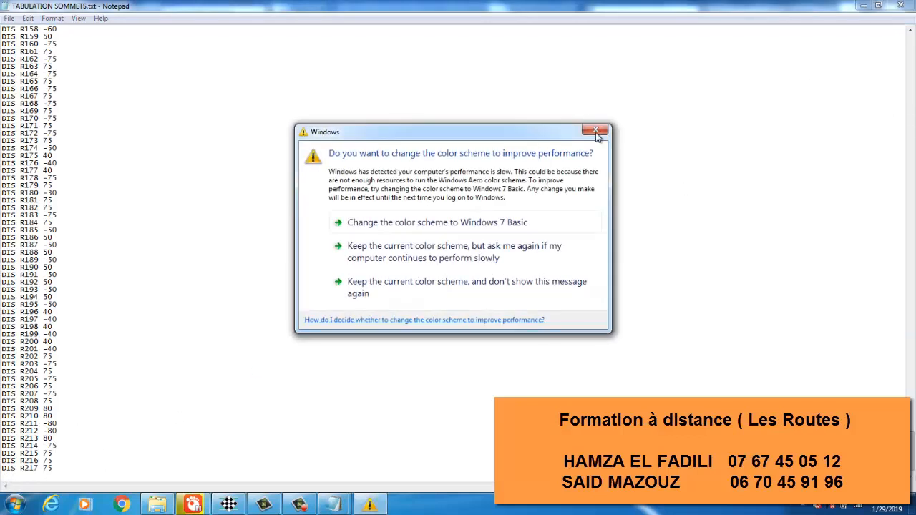
Dismiss the Windows color scheme prompt and close TABULATION SOMMETS.txt and COURBES.txt, discarding the changes to COURBES.txt
{"action": "left_click", "coordinate": [596, 133]}
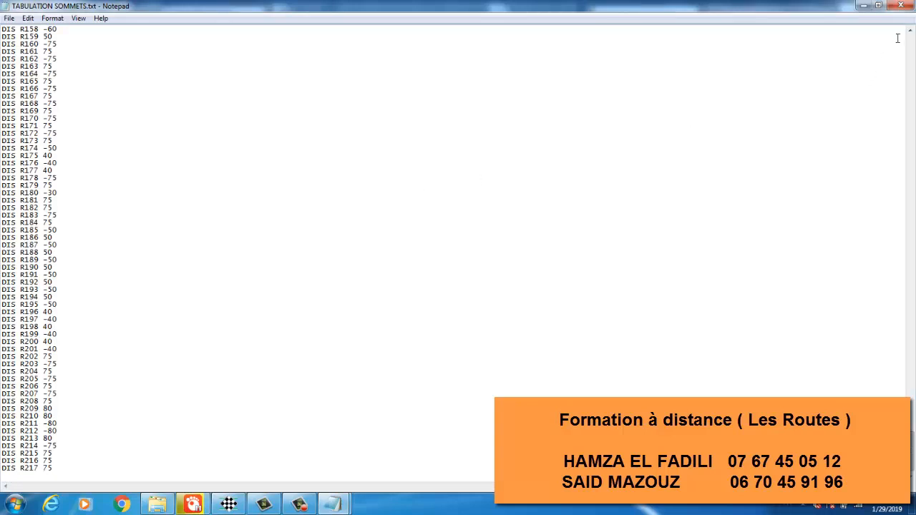
{"action": "left_click", "coordinate": [901, 6]}
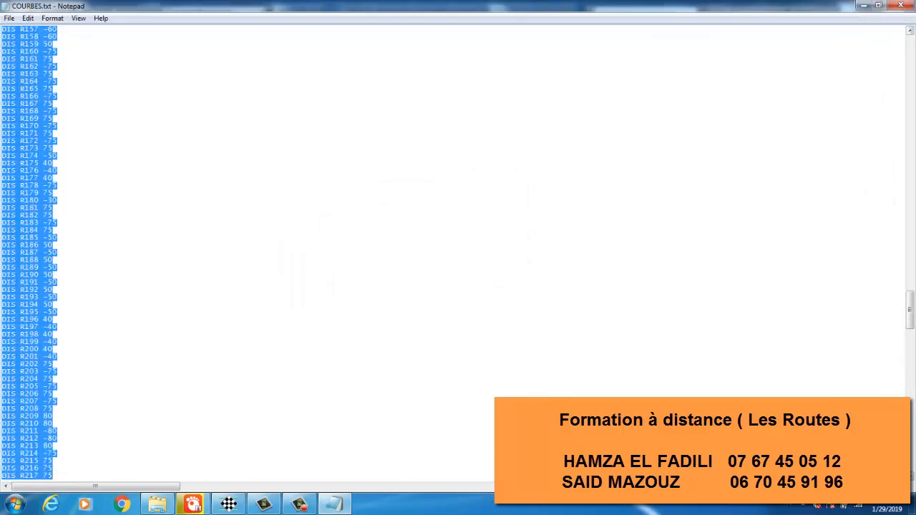
{"action": "left_click", "coordinate": [907, 6]}
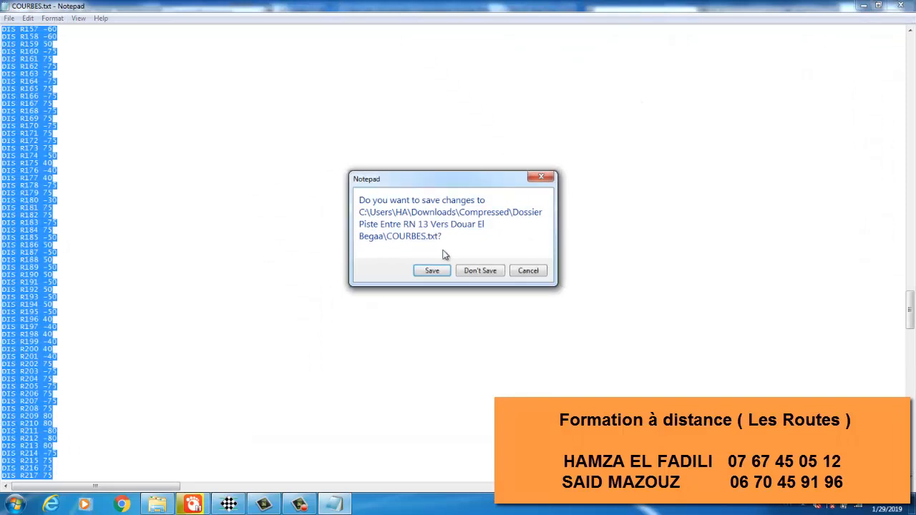
{"action": "left_click", "coordinate": [480, 268]}
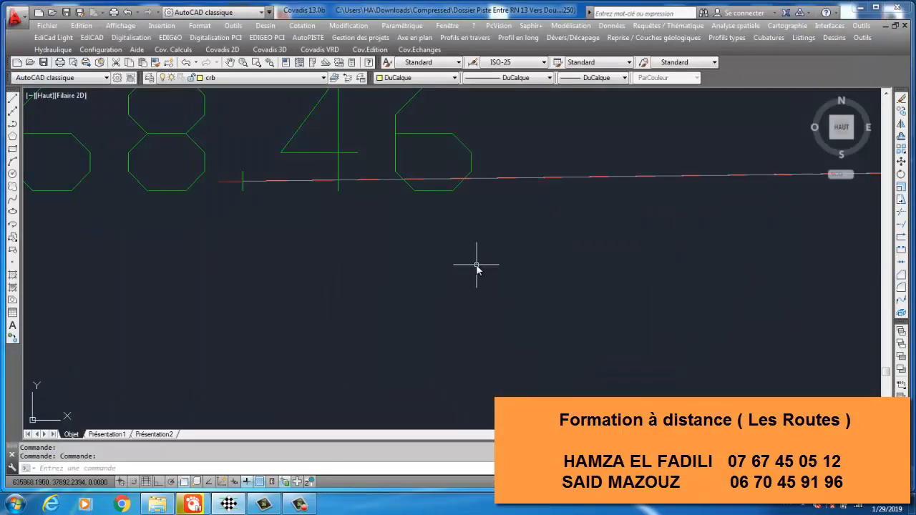